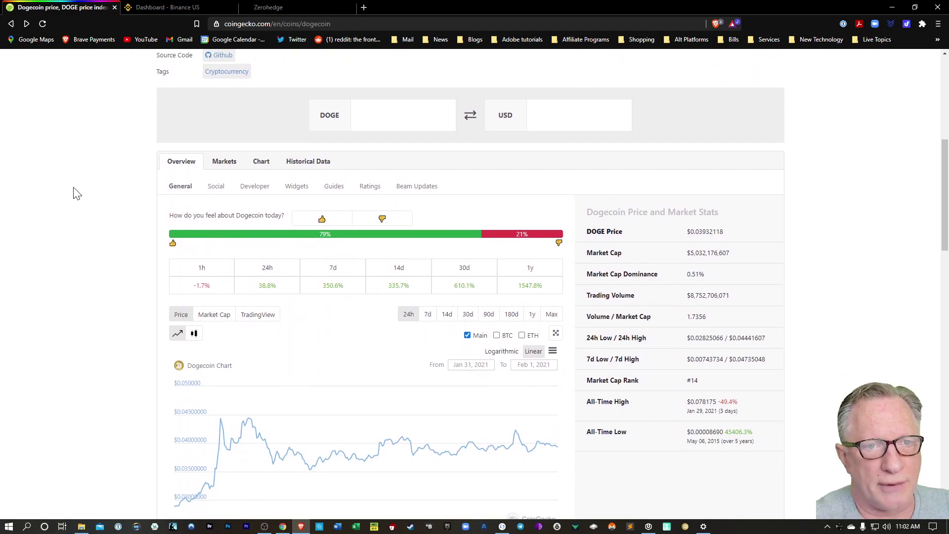
- Examine the spot markets for Dogecoin on CoinGecko to see which exchanges trade it
click(226, 163)
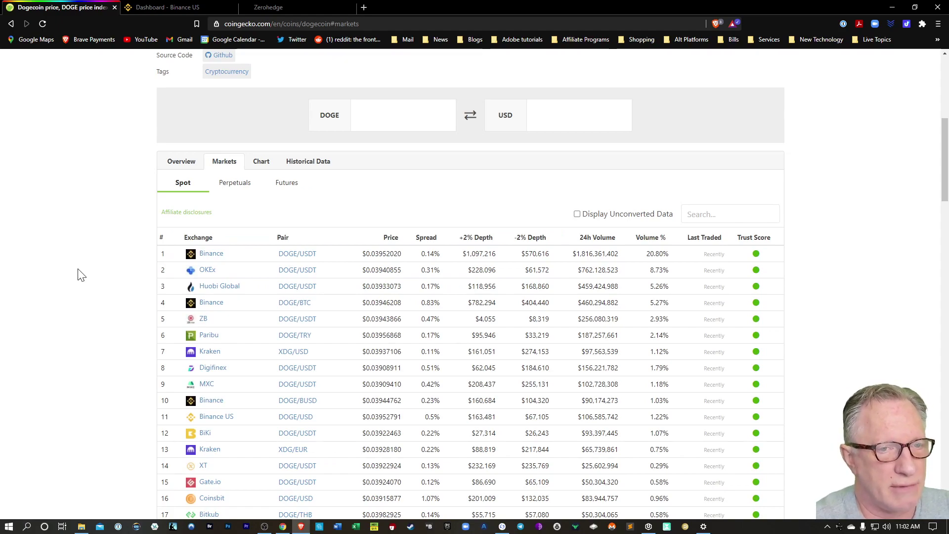
scroll(79, 277, down, 1)
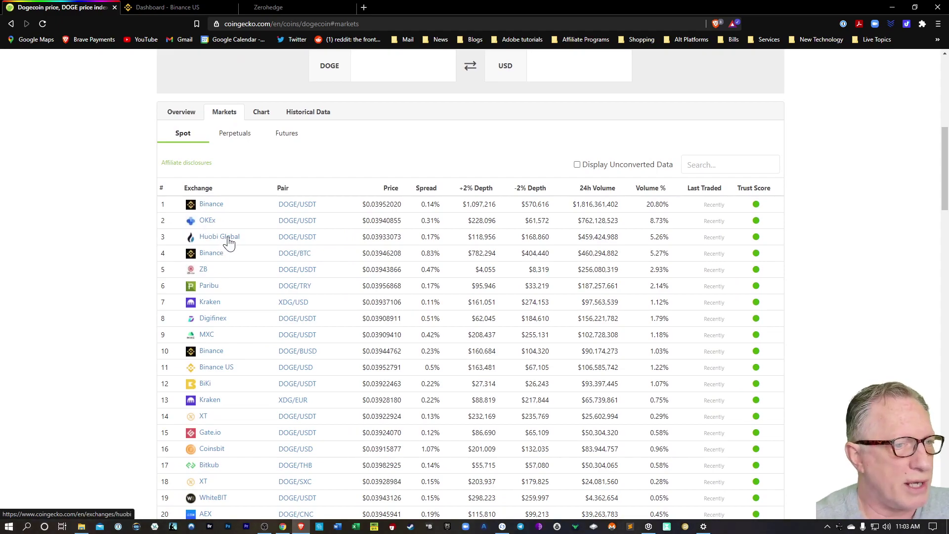
scroll(134, 274, down, 2)
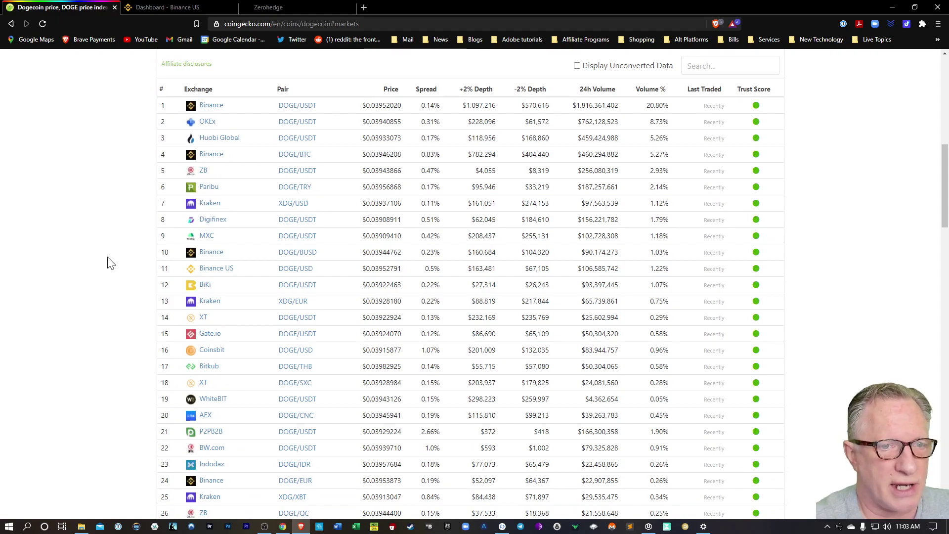
scroll(99, 272, down, 1)
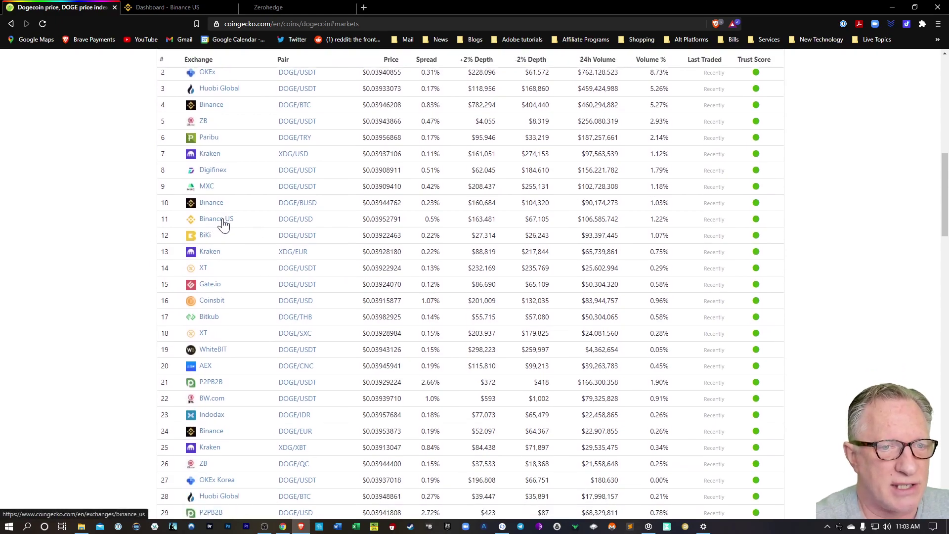
scroll(94, 275, up, 1)
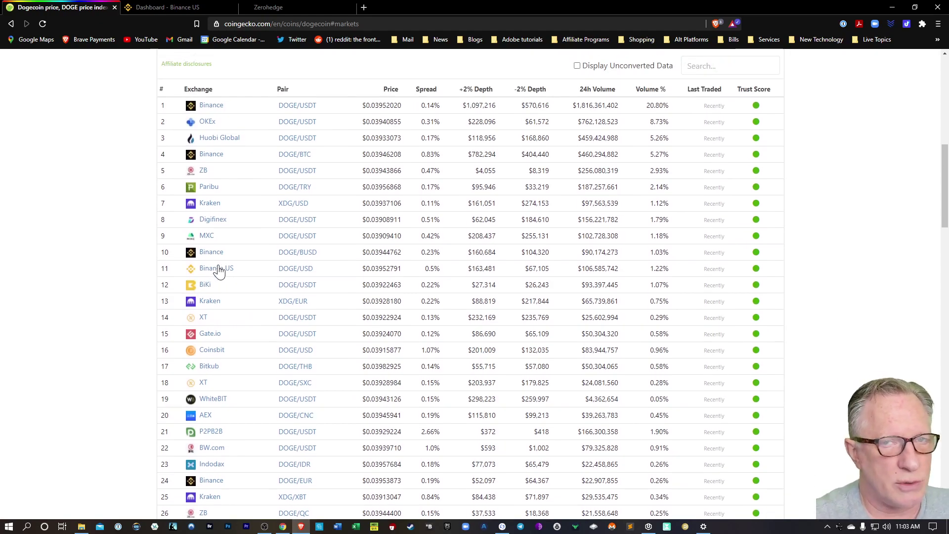
scroll(108, 314, up, 3)
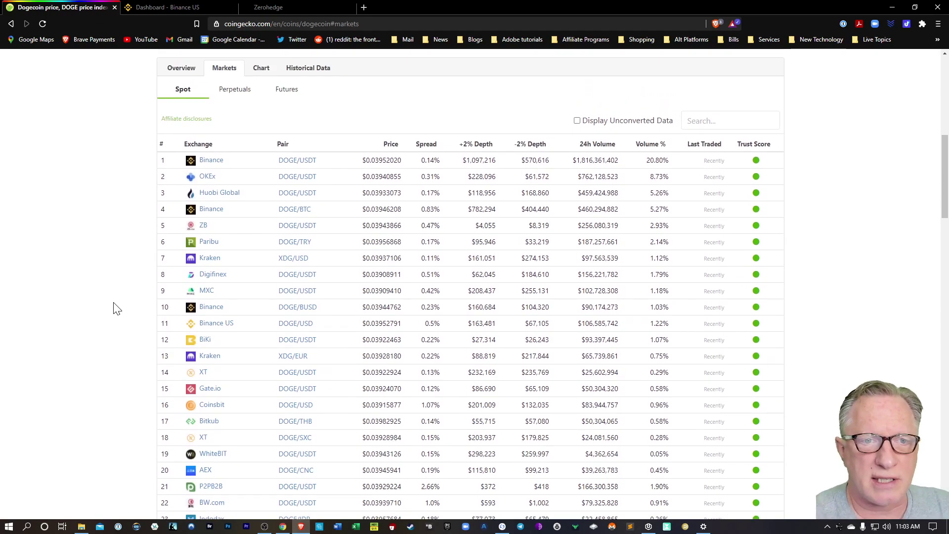
scroll(69, 291, up, 3)
scroll(66, 282, down, 5)
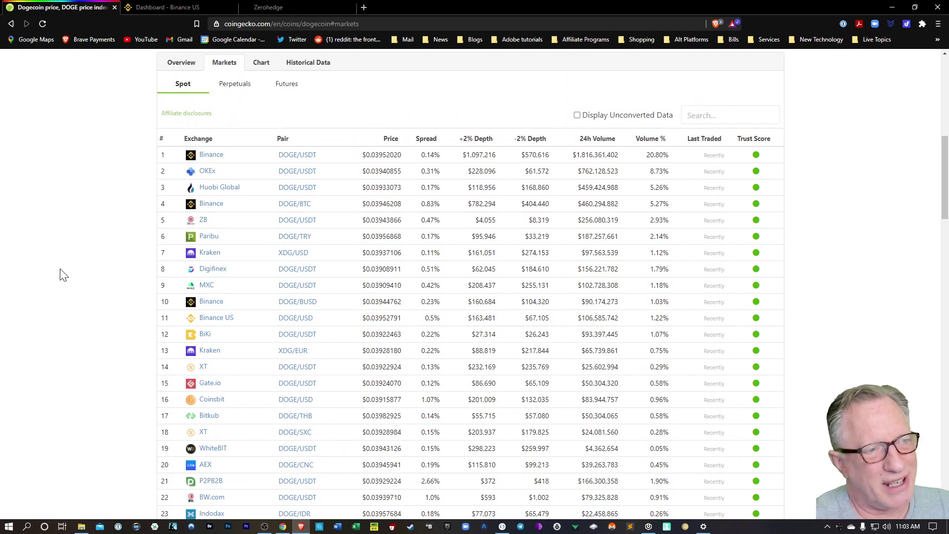
scroll(66, 272, up, 9)
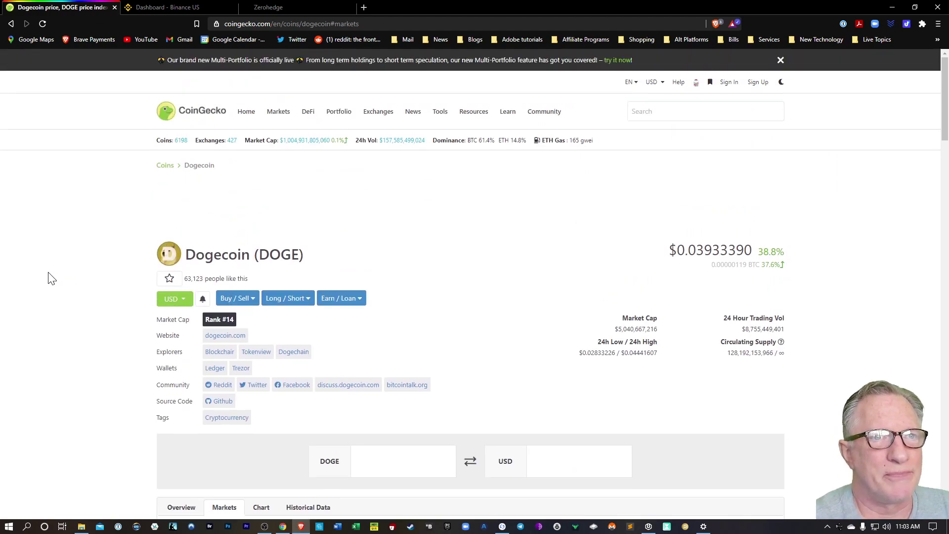
- Switch to Binance US and start a US dollar deposit with an amount of 100 USD
click(157, 8)
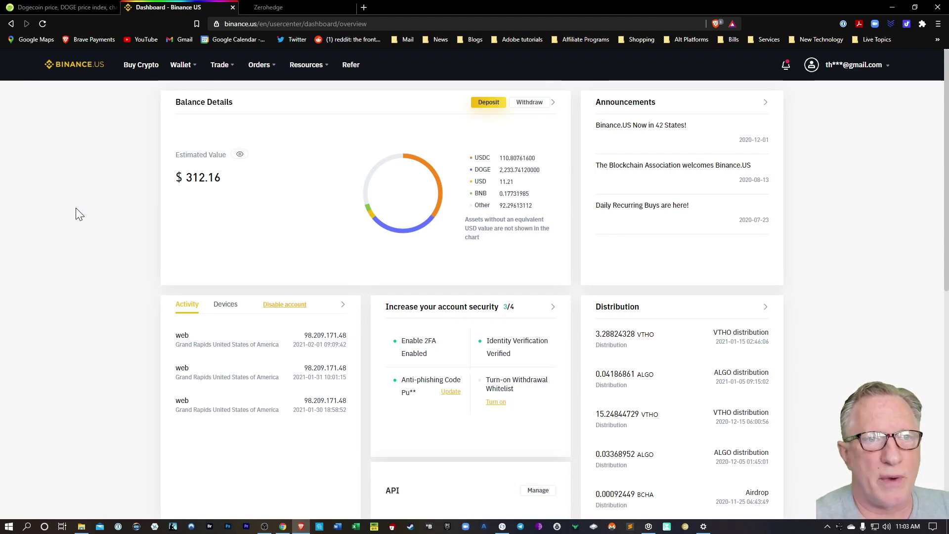
click(486, 104)
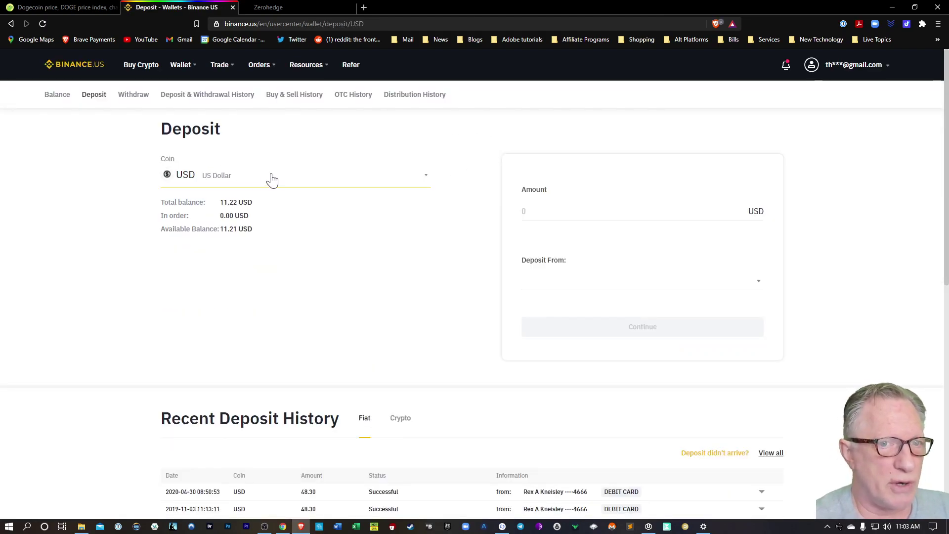
click(524, 211)
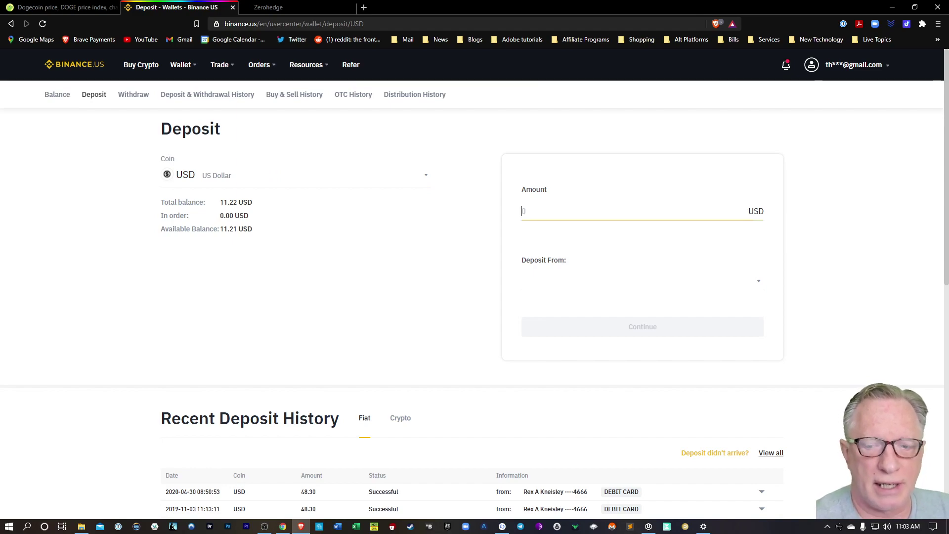
text(100)
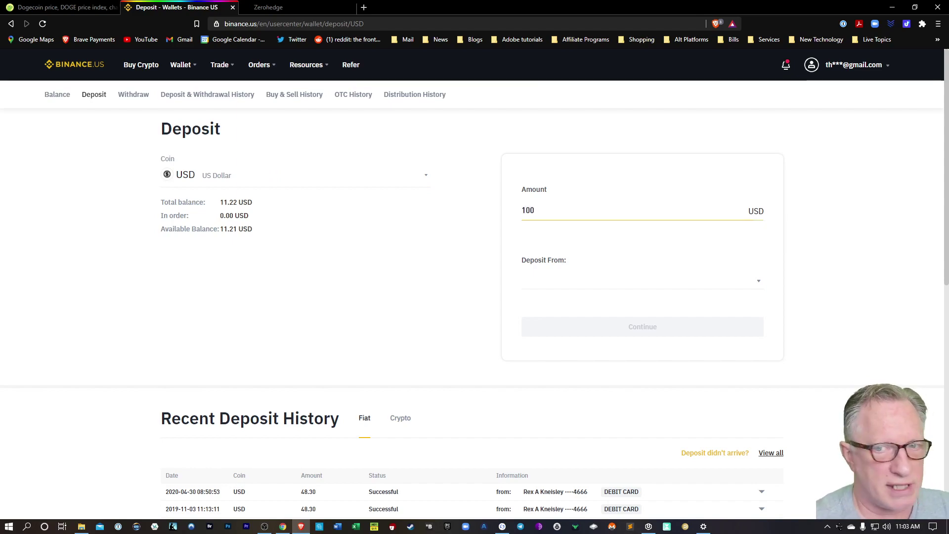
- Look at the deposit sources and go through adding a new linked account to see the available payment methods
click(759, 288)
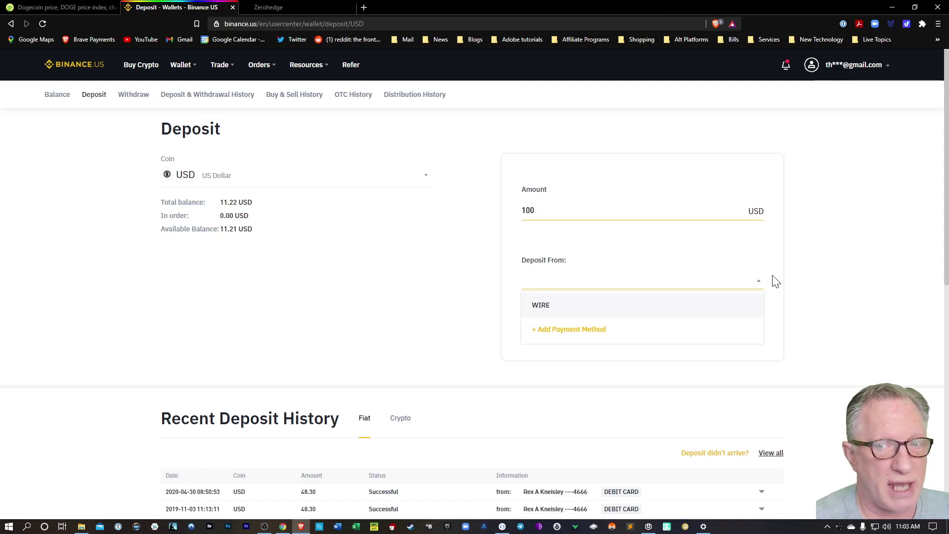
click(569, 330)
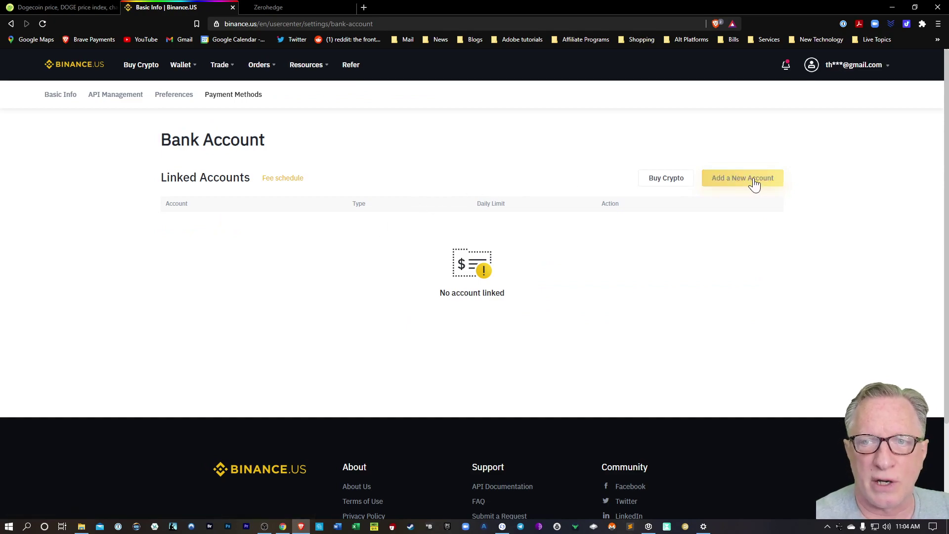
click(751, 184)
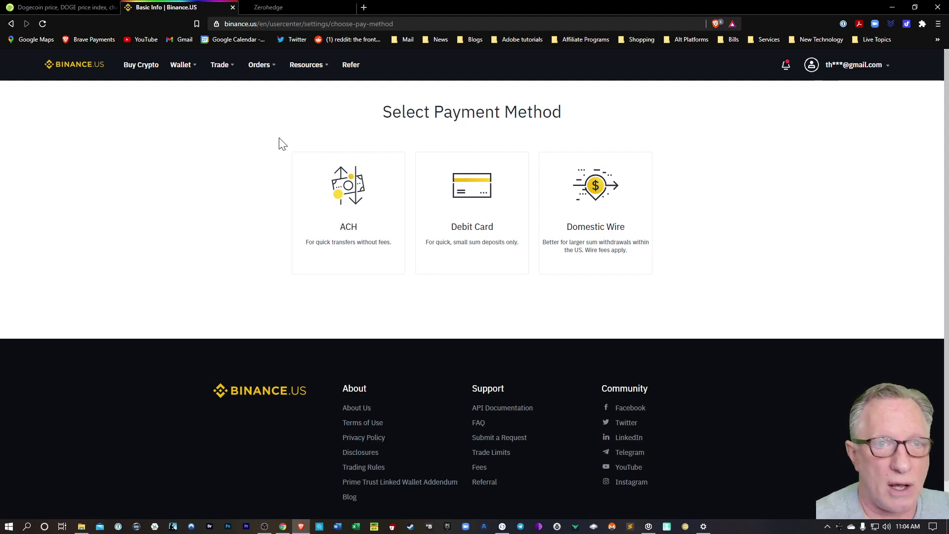
- Return to the wallet's deposit page and search the coin list for "usd"
click(191, 112)
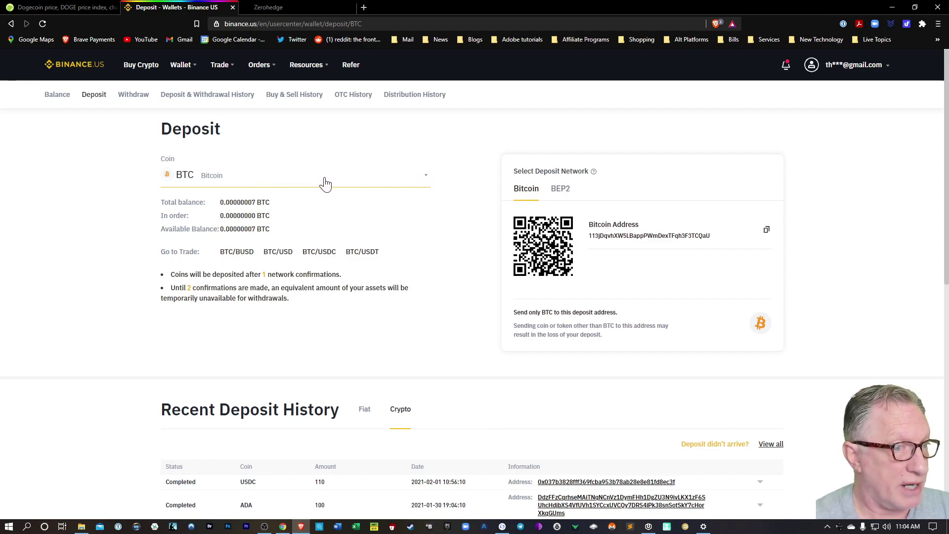
click(425, 178)
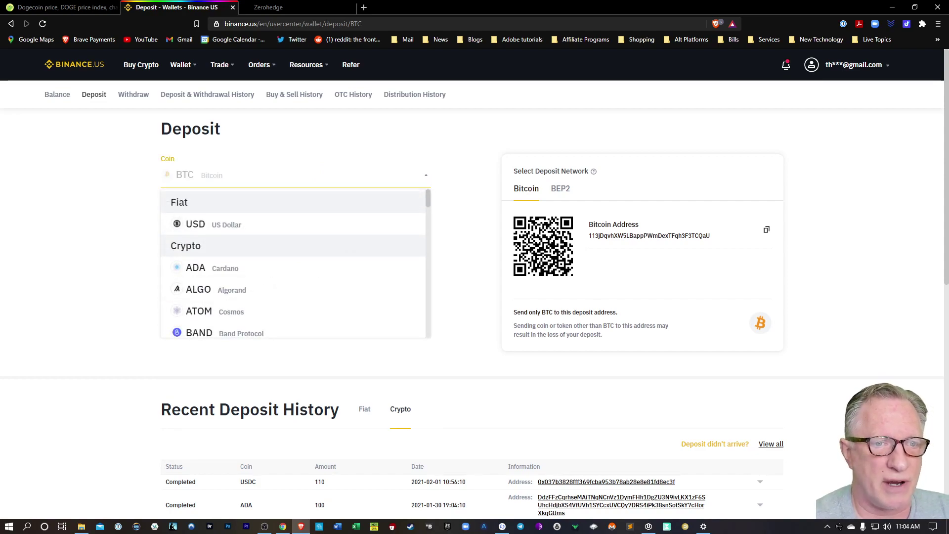
text(usd)
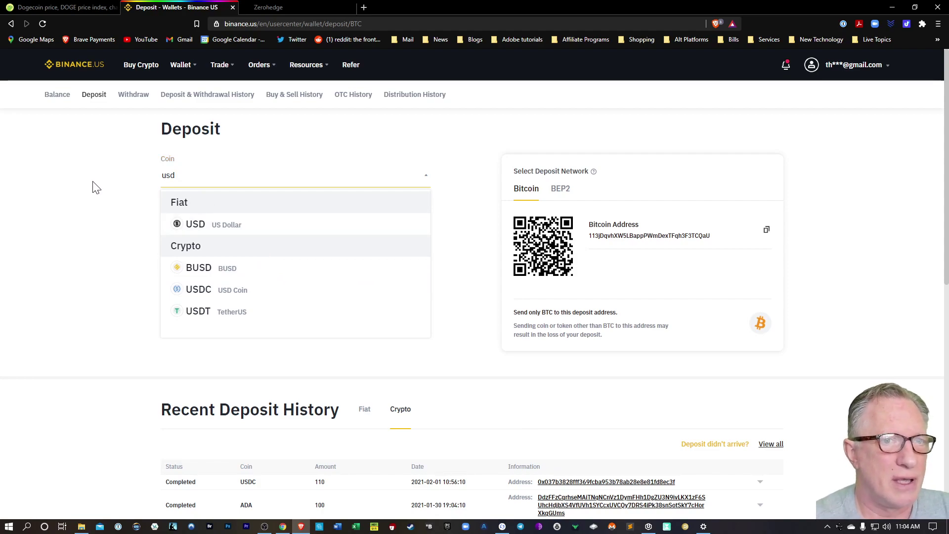
key(Return)
- Show the wallet balances and open the DOGE/USD trading pair for Dogecoin
click(55, 99)
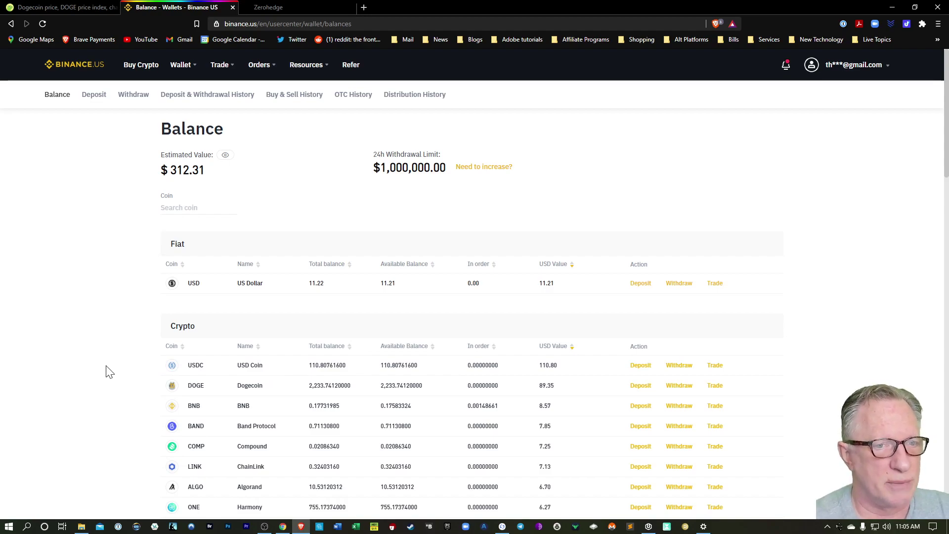
scroll(847, 250, down, 1)
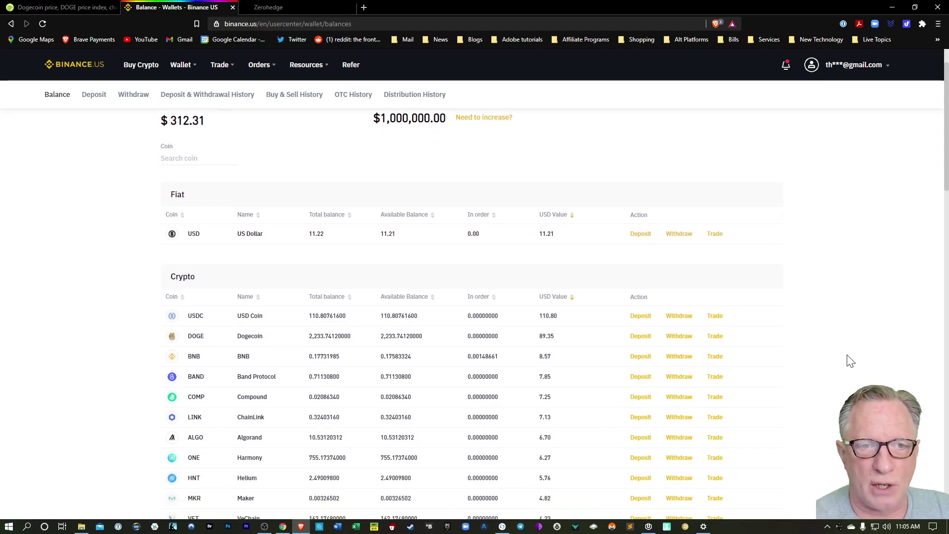
click(715, 336)
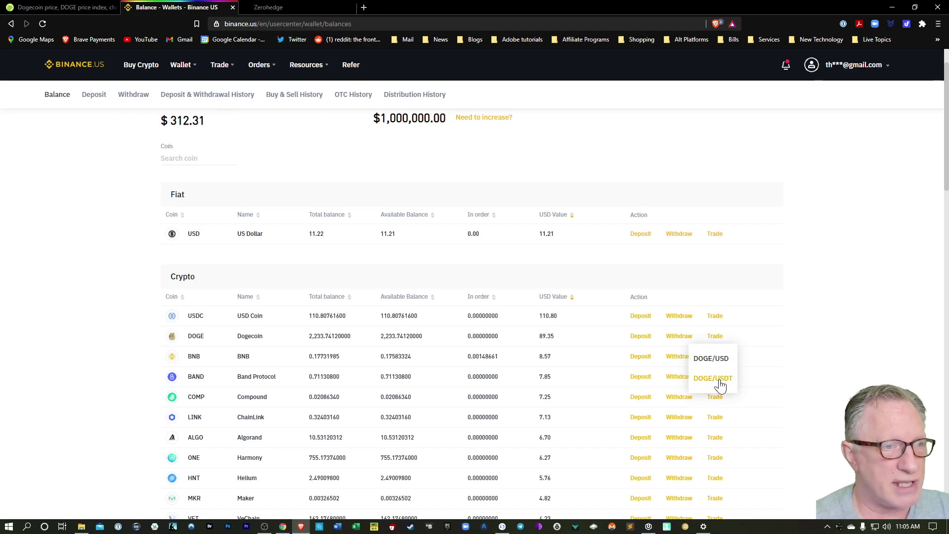
click(711, 357)
- Open the USDC/USD pair from the wallet balances and sell 110.80 USDC with a market order
mouse_move(181, 68)
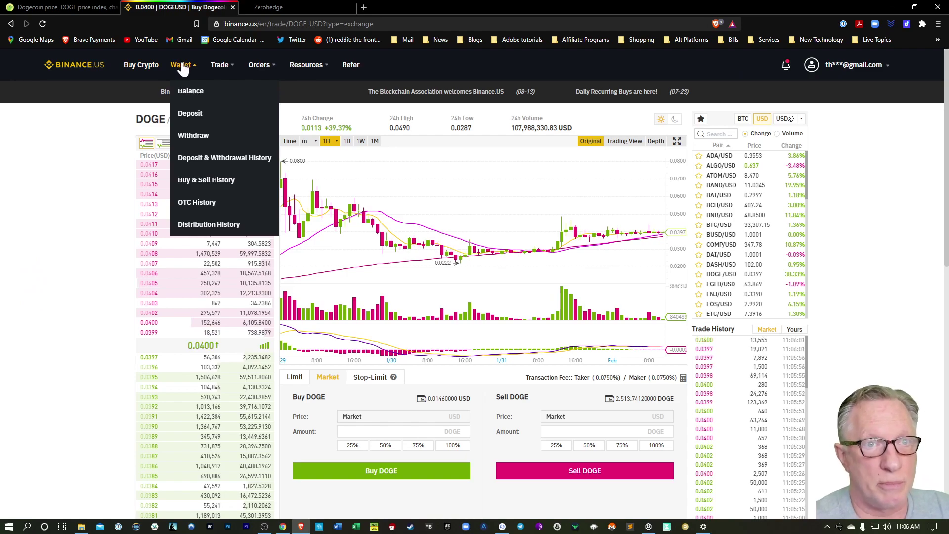
click(188, 91)
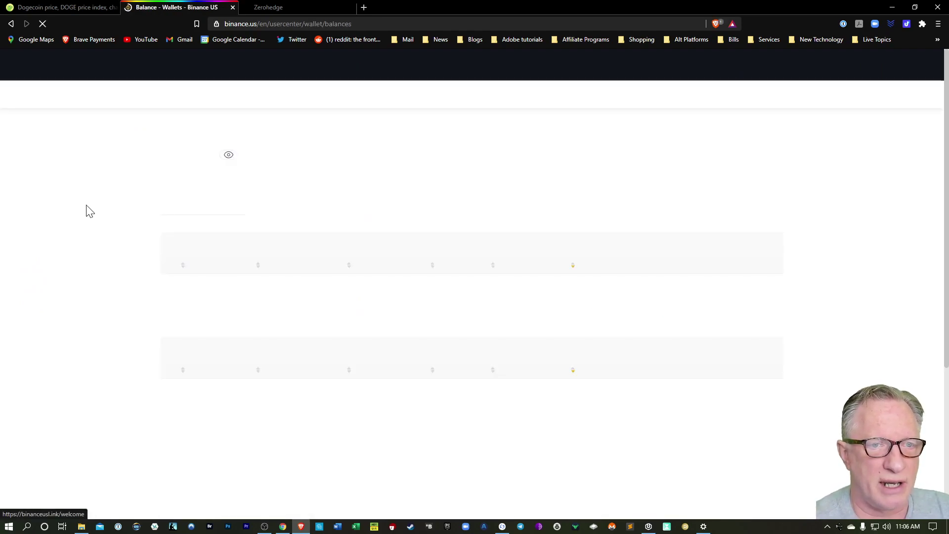
scroll(292, 306, down, 2)
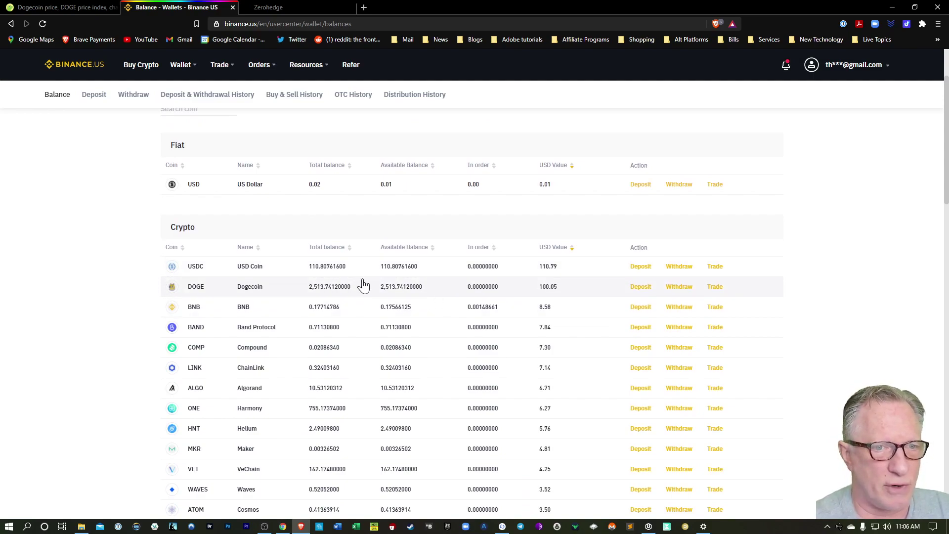
mouse_move(716, 272)
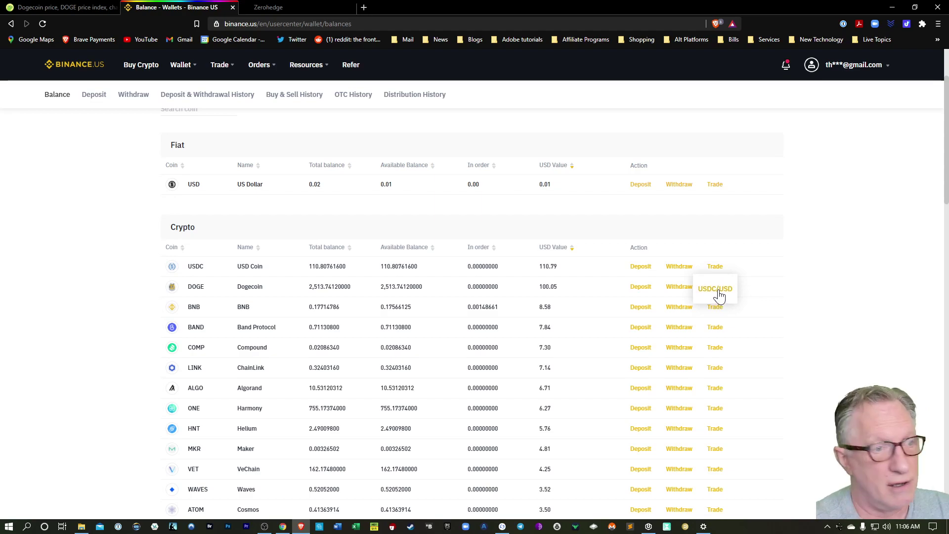
click(716, 291)
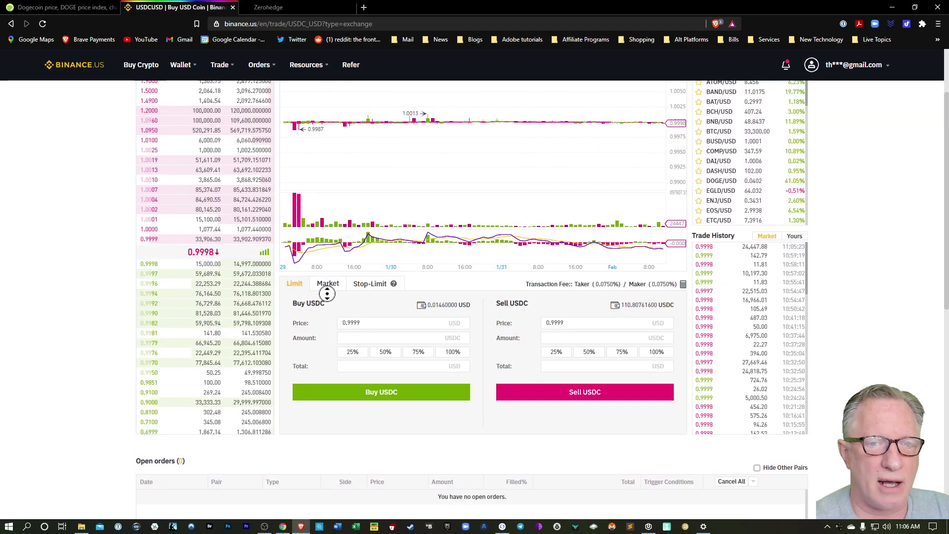
click(328, 284)
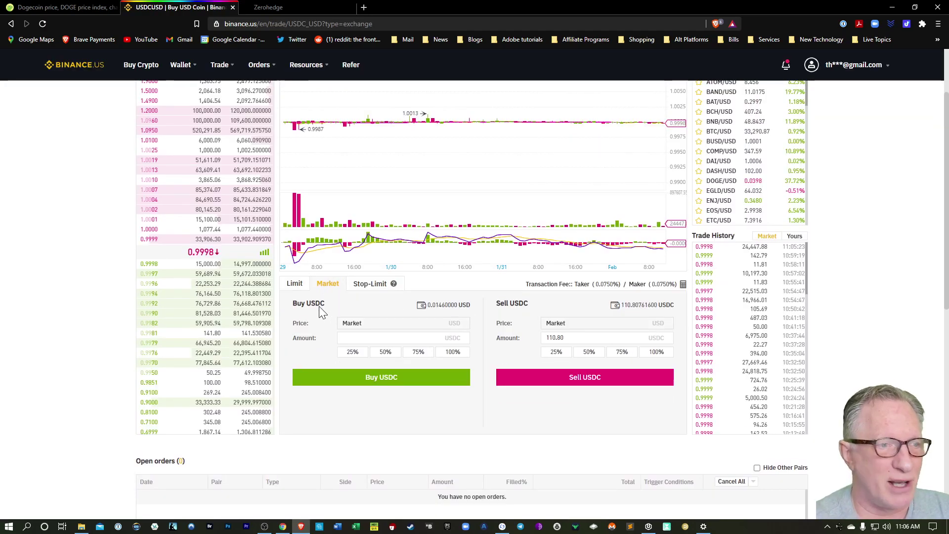
click(591, 377)
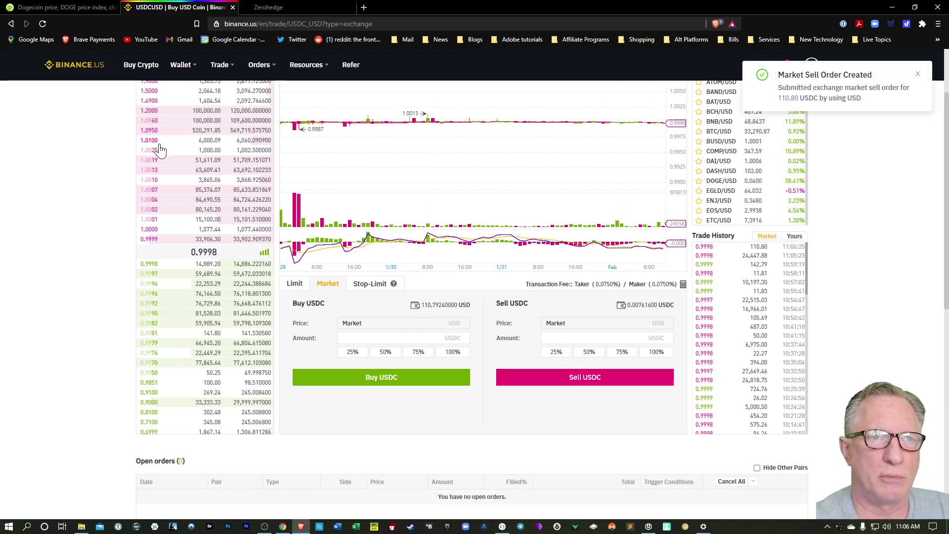
- Return to the wallet balances, filter the coins by "doge" and open the DOGE/USD trading pair
mouse_move(182, 67)
click(186, 94)
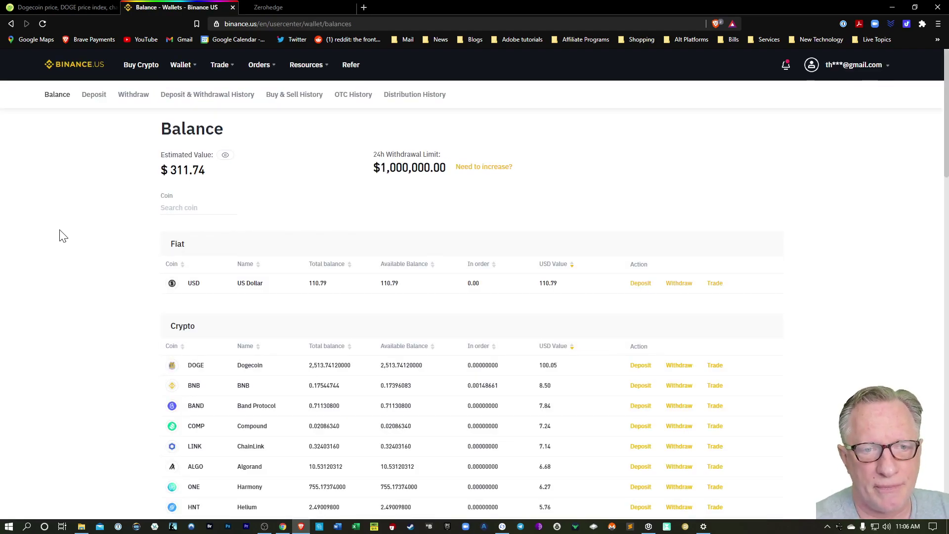
scroll(74, 244, down, 1)
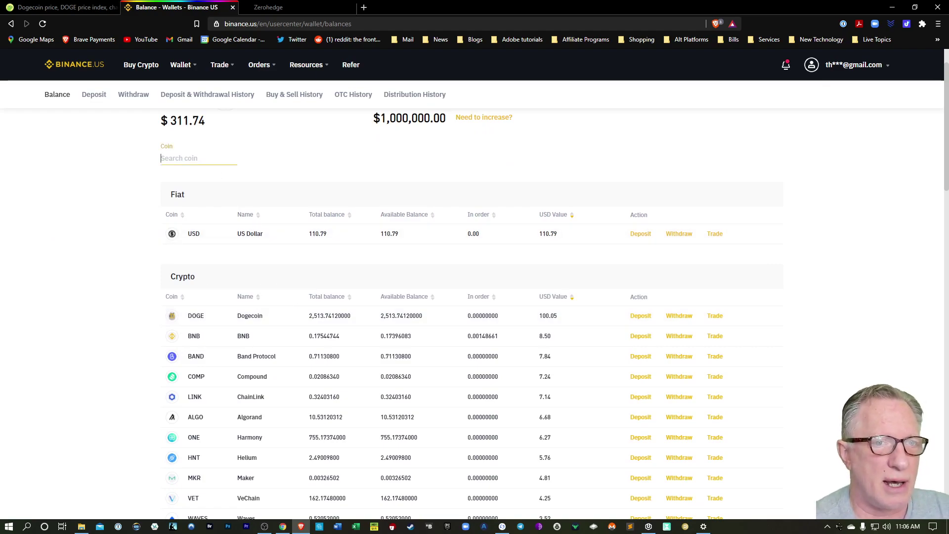
text(doge)
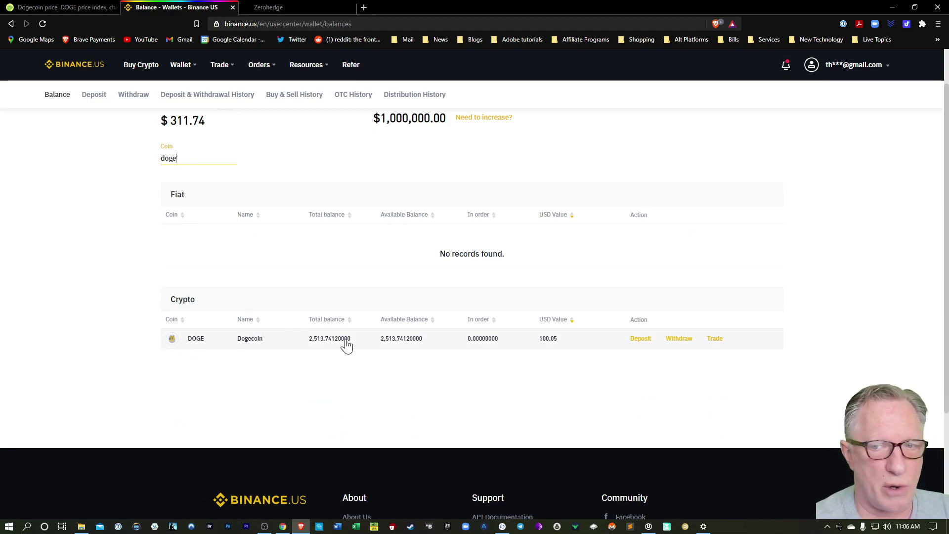
click(714, 346)
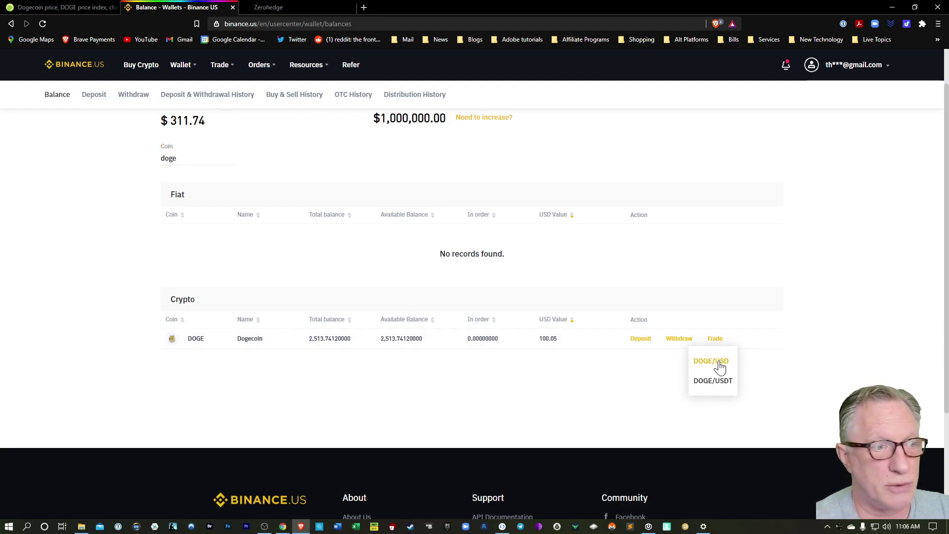
click(720, 366)
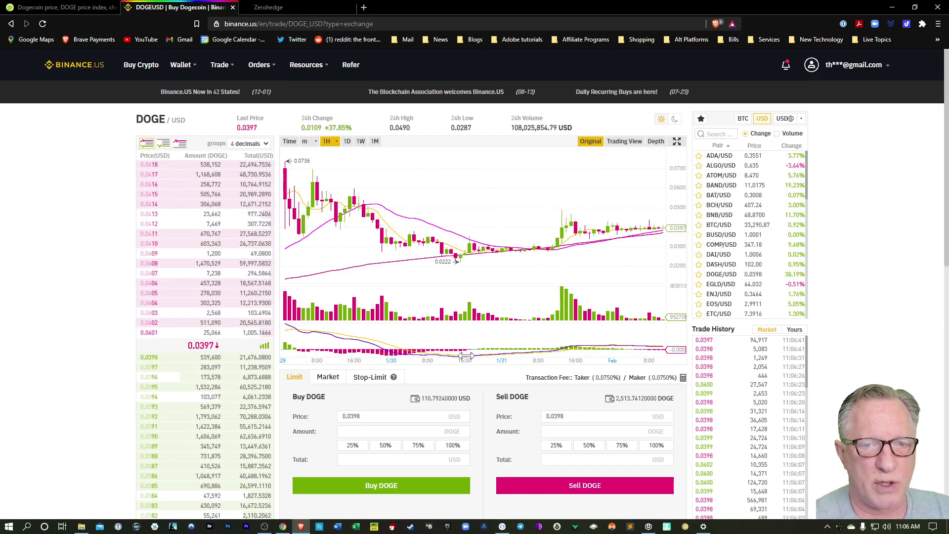
- Switch the DOGE/USD order form to a market order and try to buy DOGE with 100% of the USD balance
scroll(470, 350, down, 2)
scroll(471, 351, down, 1)
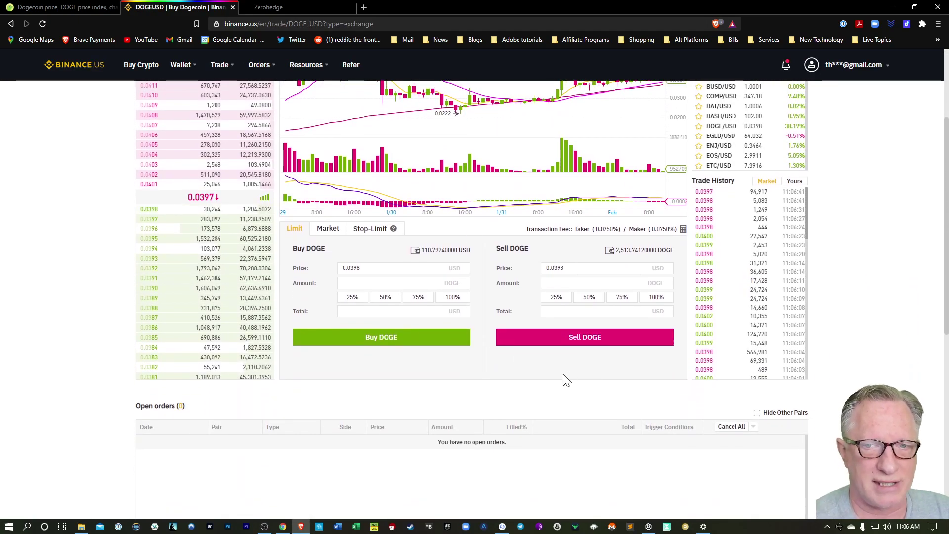
click(327, 232)
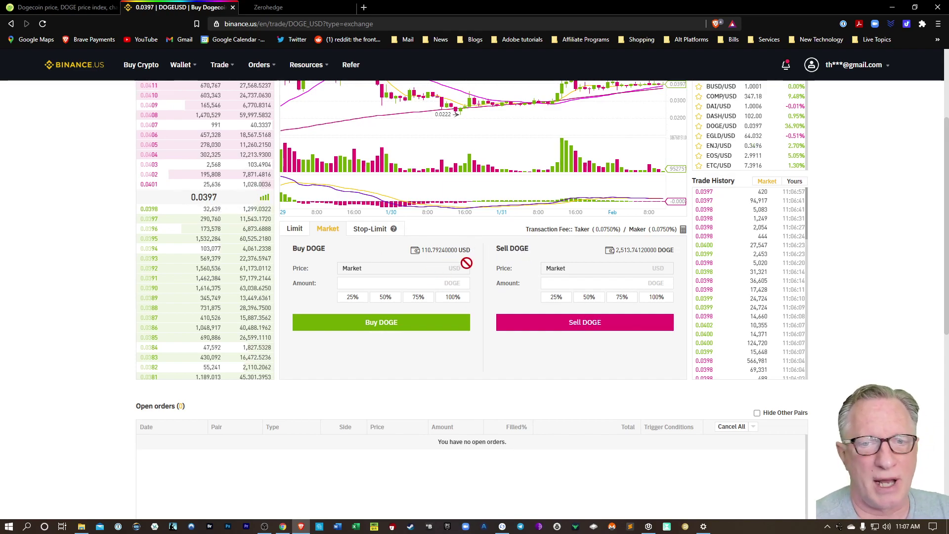
click(453, 298)
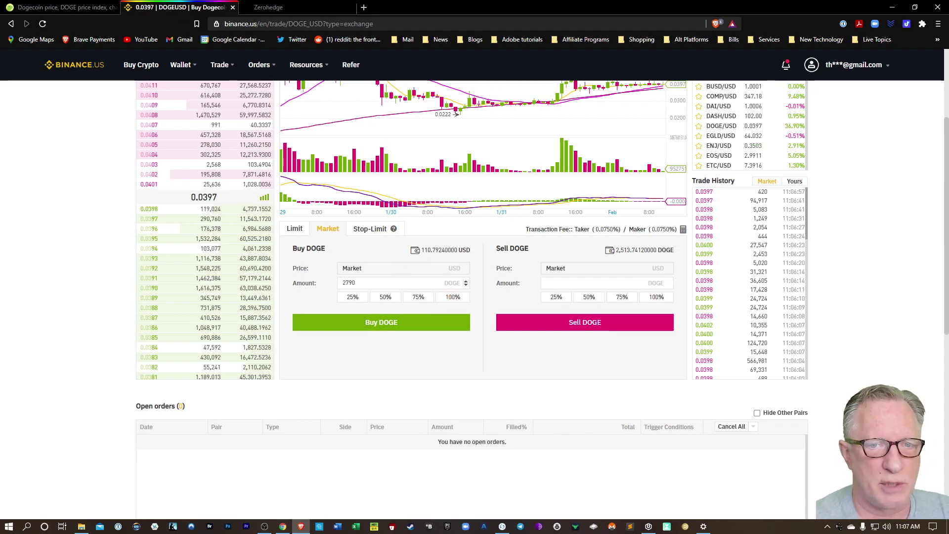
click(386, 330)
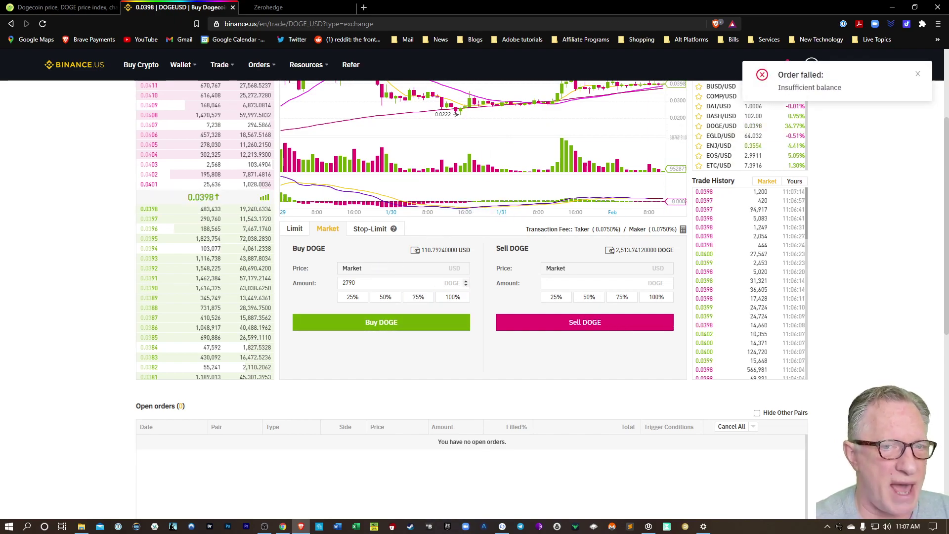
- Try market buys of 2785 DOGE and of 100% of the available USD balance
click(392, 282)
key(BackSpace)
text(8)
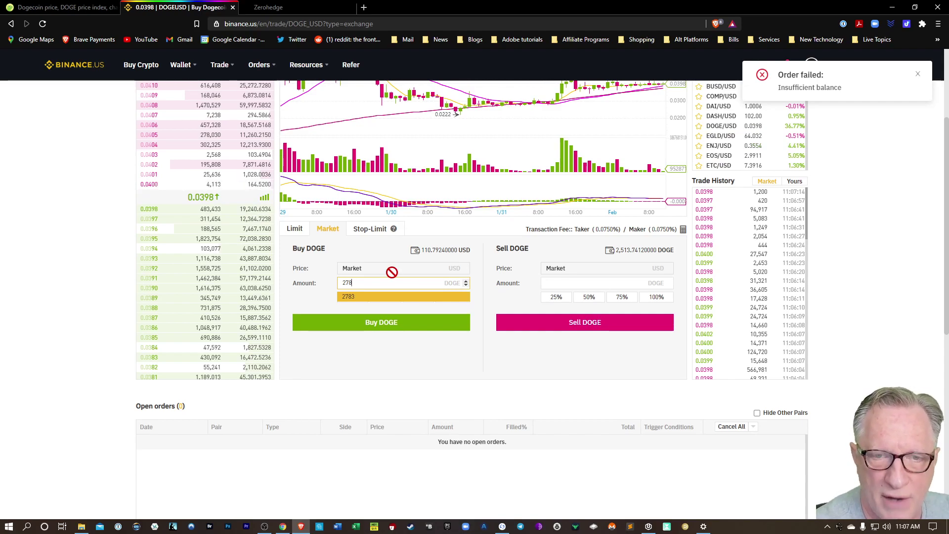
text(5)
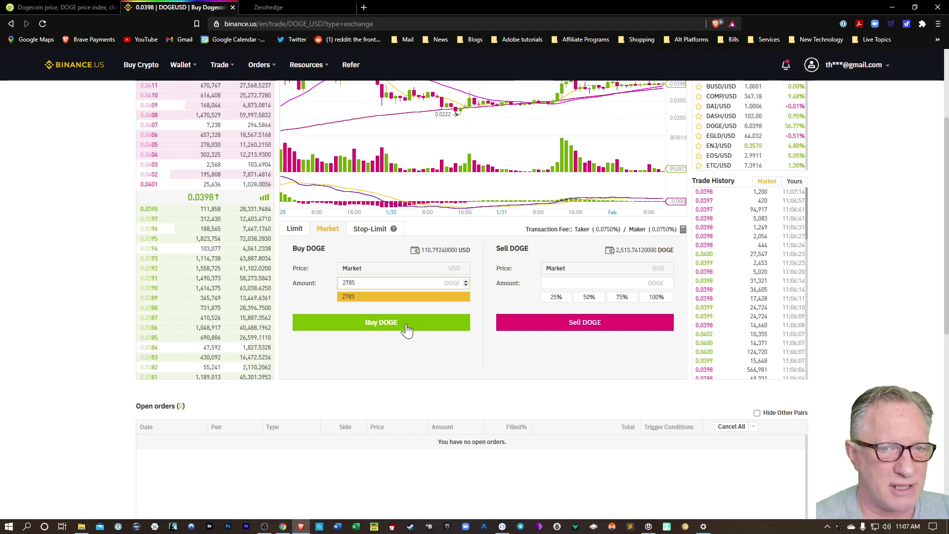
click(377, 329)
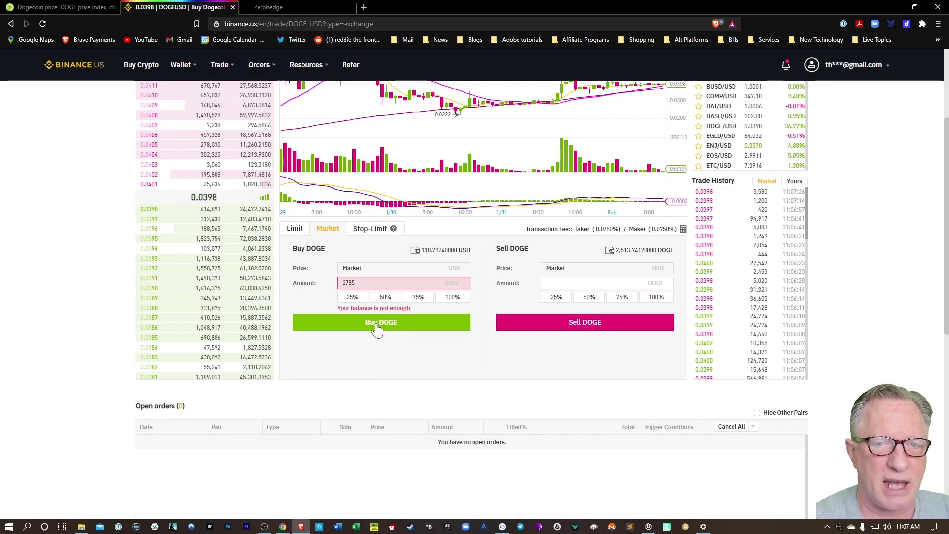
click(452, 299)
click(403, 322)
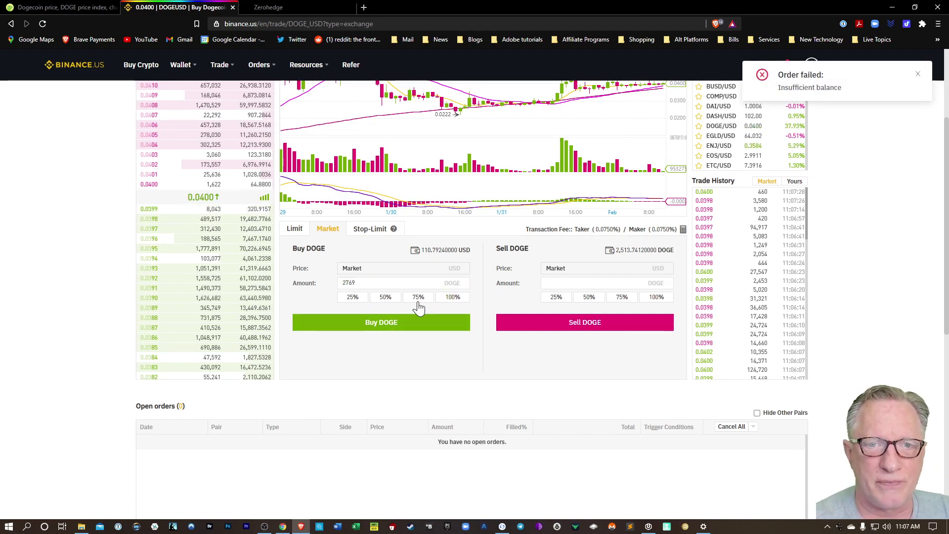
- Set the buy amount to 2750 DOGE and place the market buy order
double_click(405, 283)
text(27)
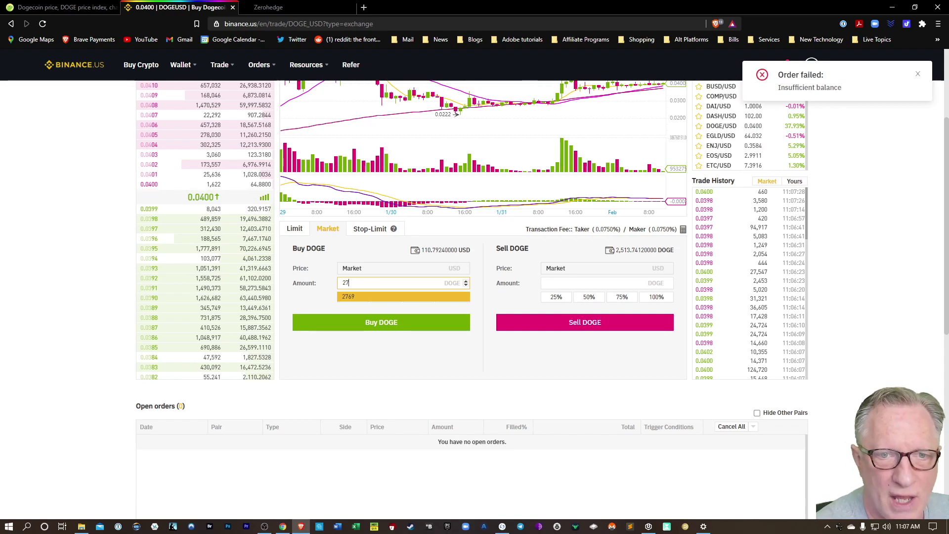
text(50)
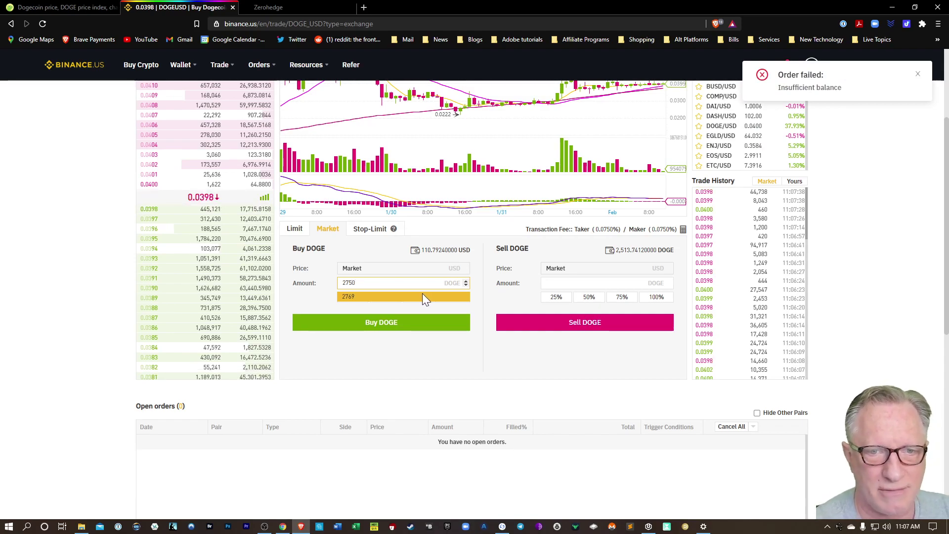
click(375, 322)
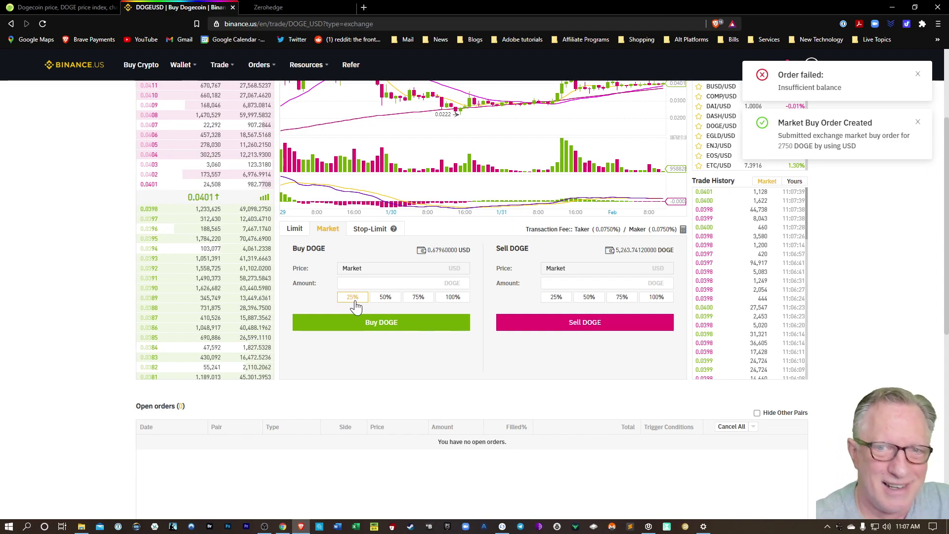
- Return to the wallet balances to review the Dogecoin holding
scroll(69, 298, up, 3)
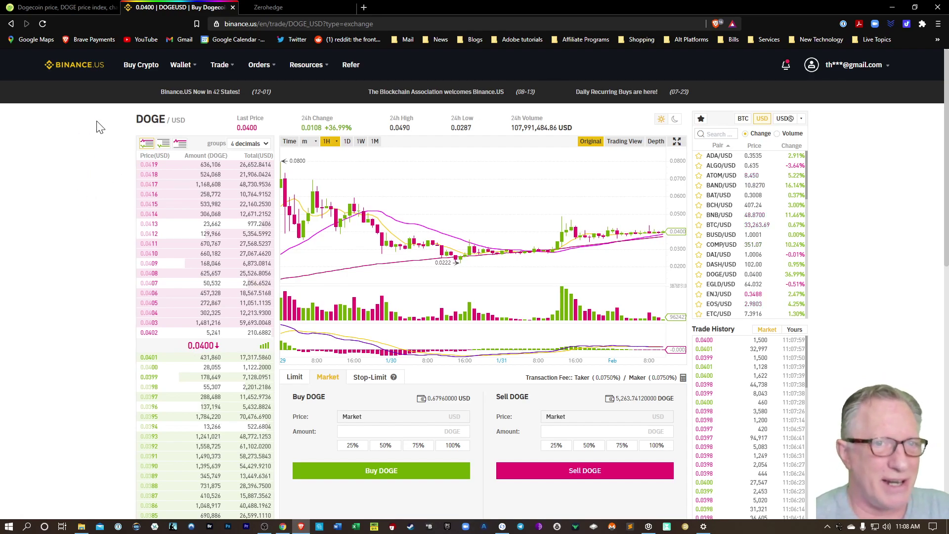
mouse_move(184, 71)
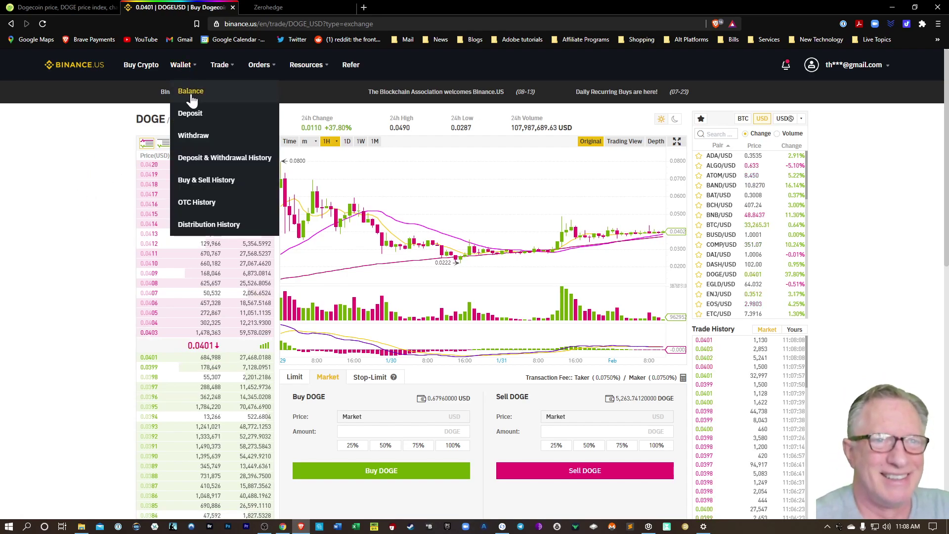
click(191, 91)
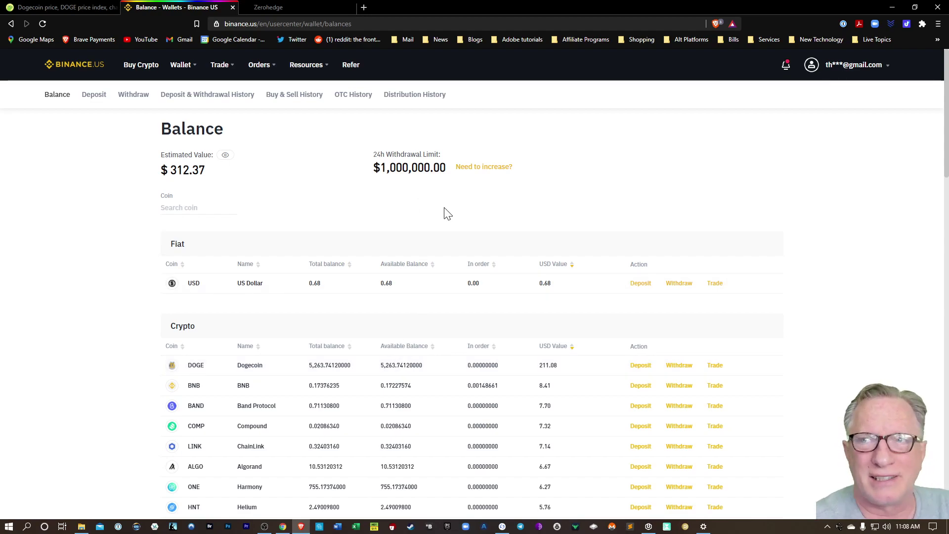
- Switch to Ledger Live, search the device manager's app catalog for "doge" and install the Dogecoin (DOGE) app
click(892, 7)
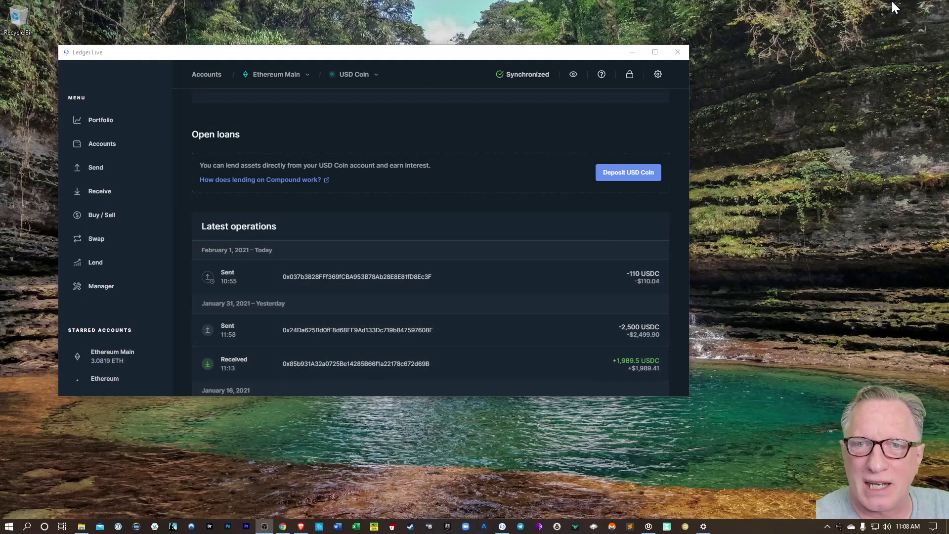
drag(442, 54, 513, 99)
key(alt+Left)
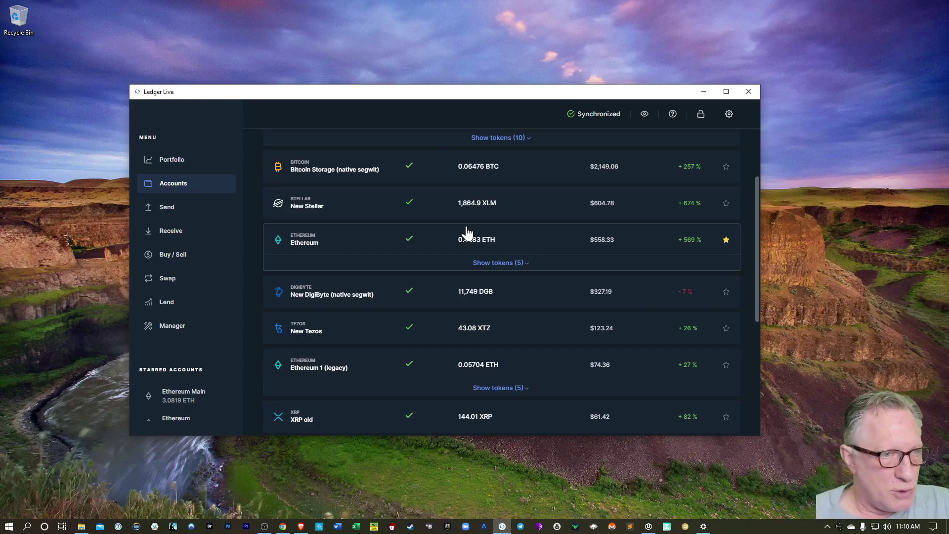
click(179, 332)
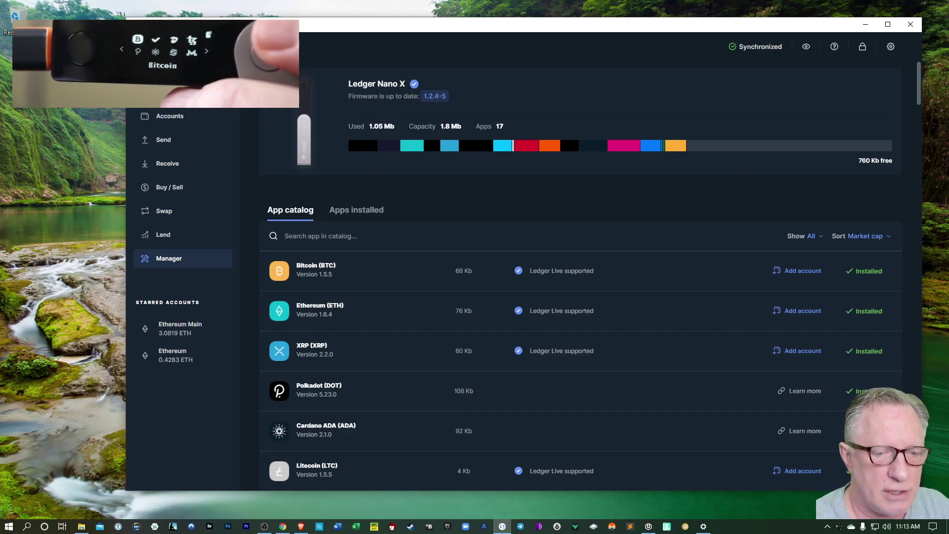
text(doge)
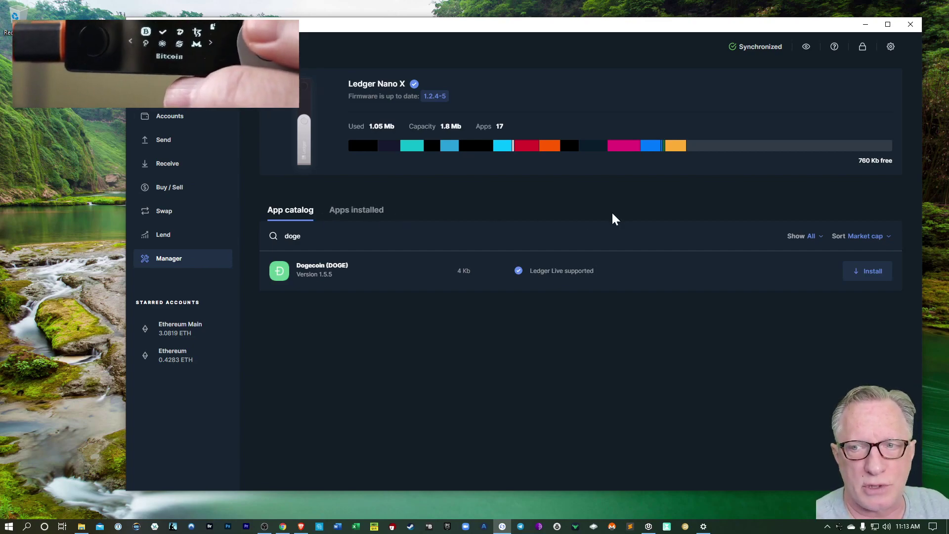
click(869, 275)
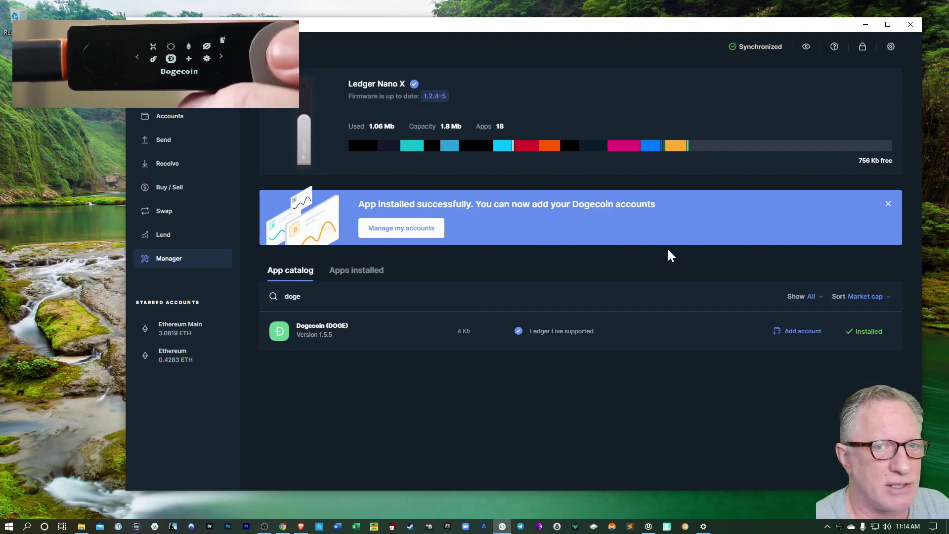
- Add a new Dogecoin (DOGE) account from the connected device and name it "Dogecoin"
click(398, 232)
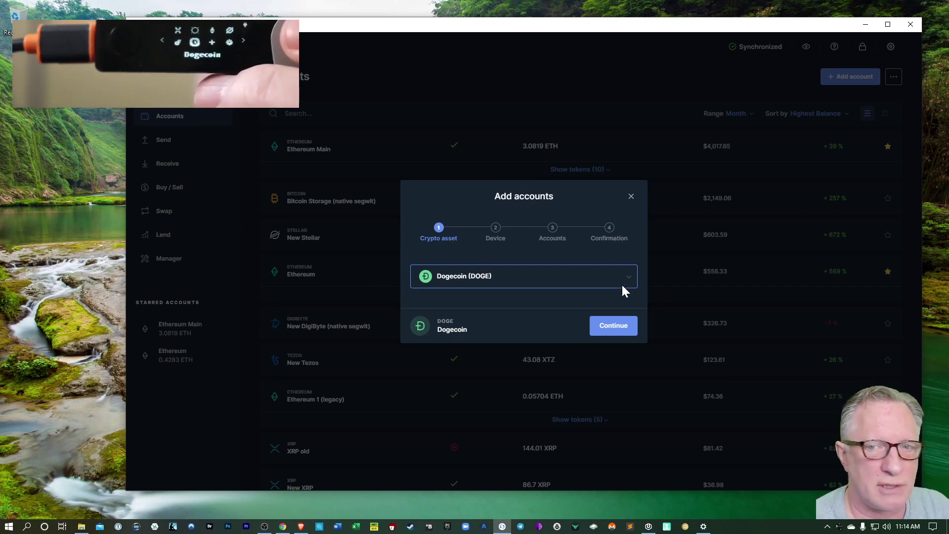
click(614, 326)
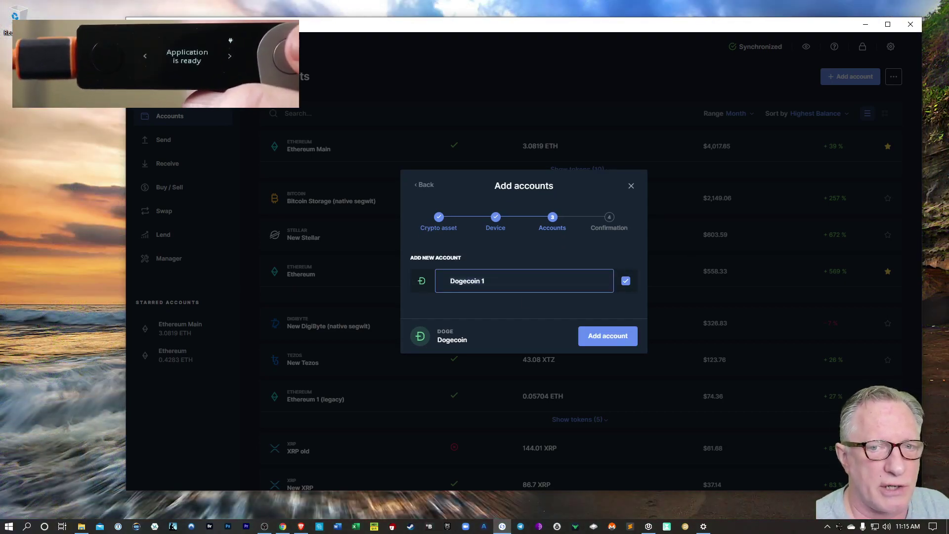
click(484, 281)
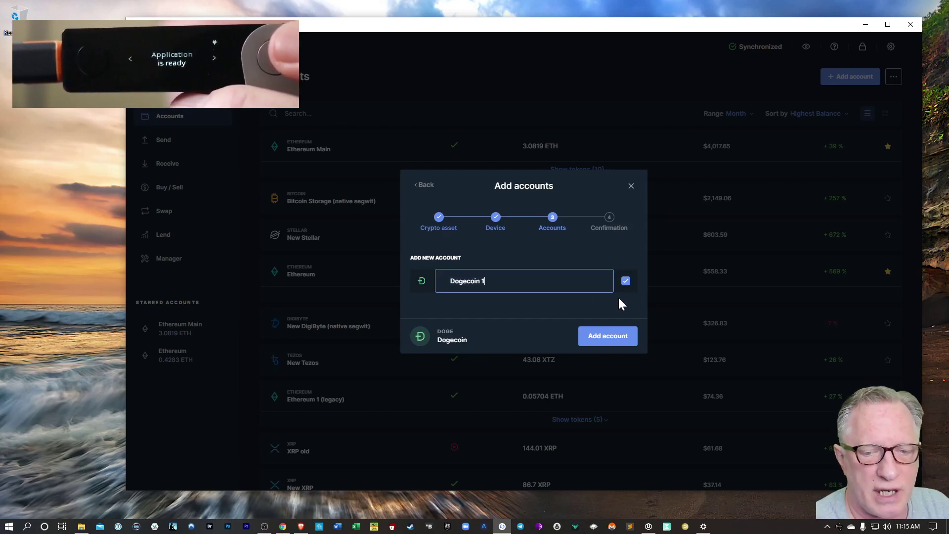
key(BackSpace)
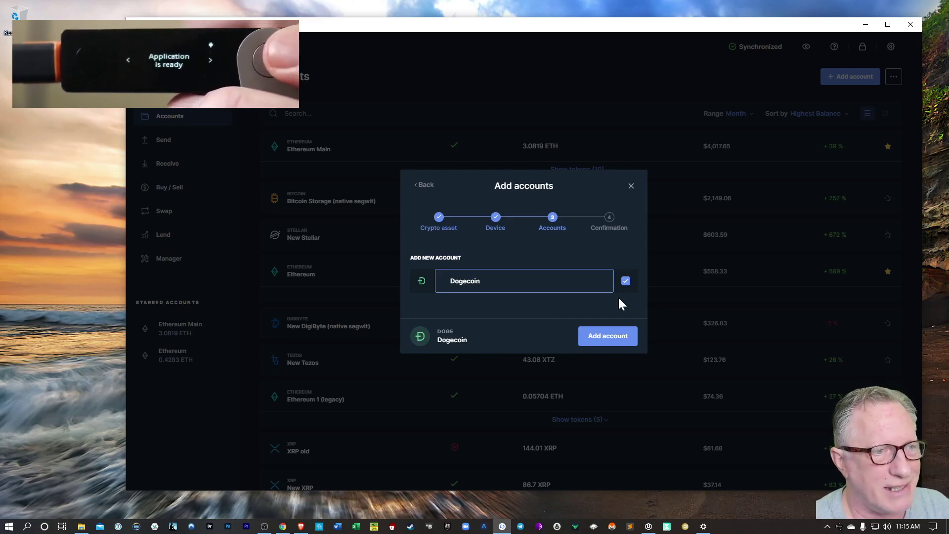
click(608, 336)
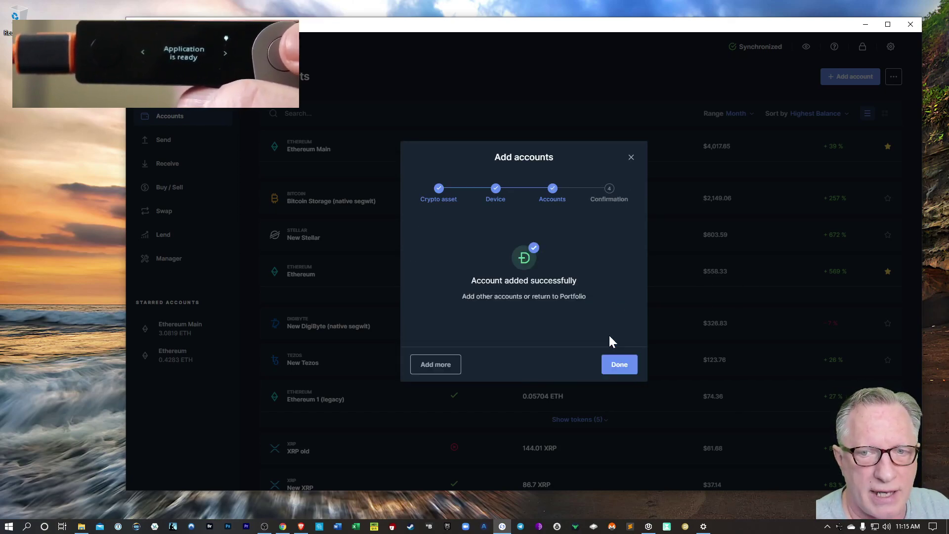
click(618, 364)
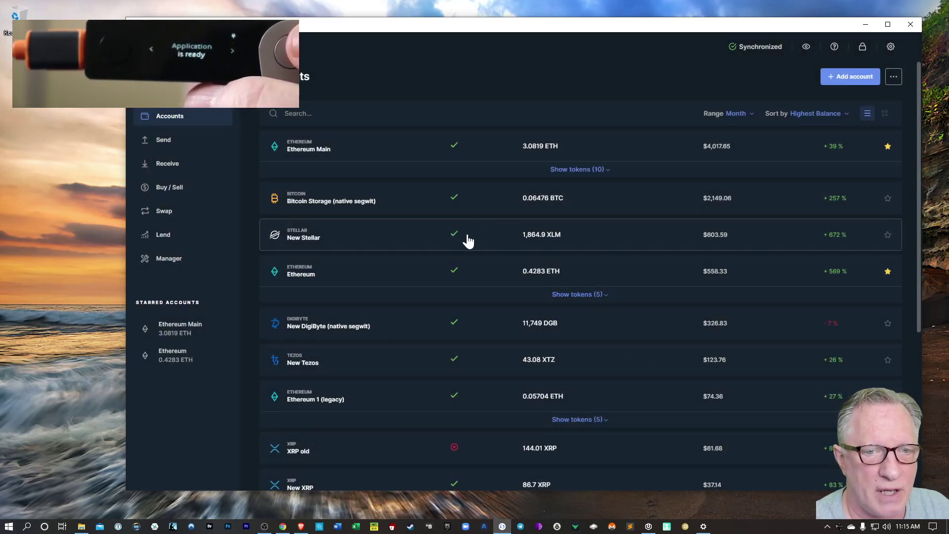
- Open the new Dogecoin account, generate its receive address, copy it and finish the device verification
scroll(464, 238, down, 5)
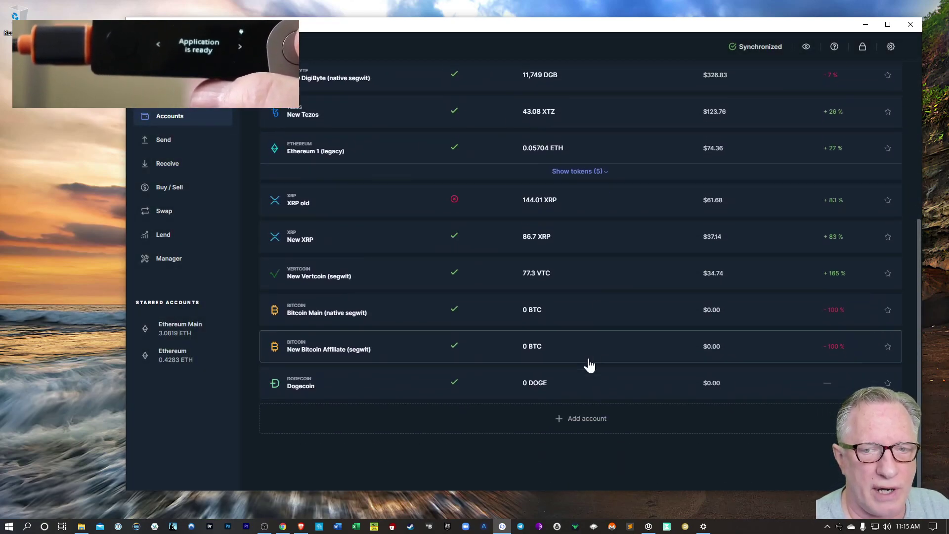
click(531, 381)
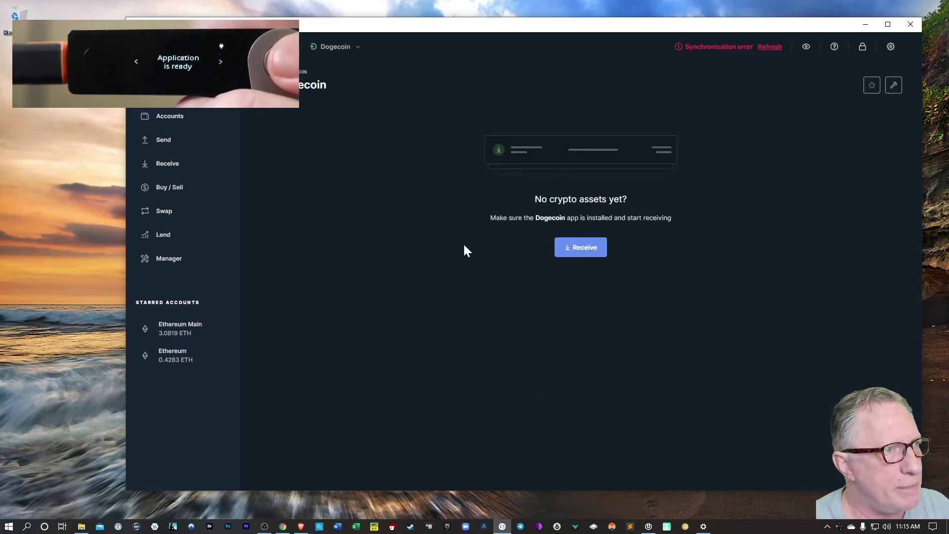
click(579, 252)
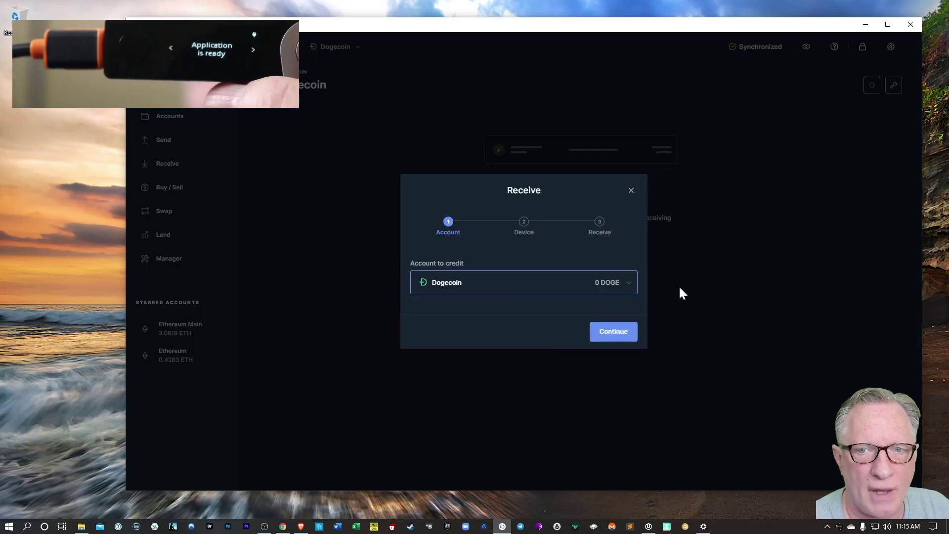
click(613, 336)
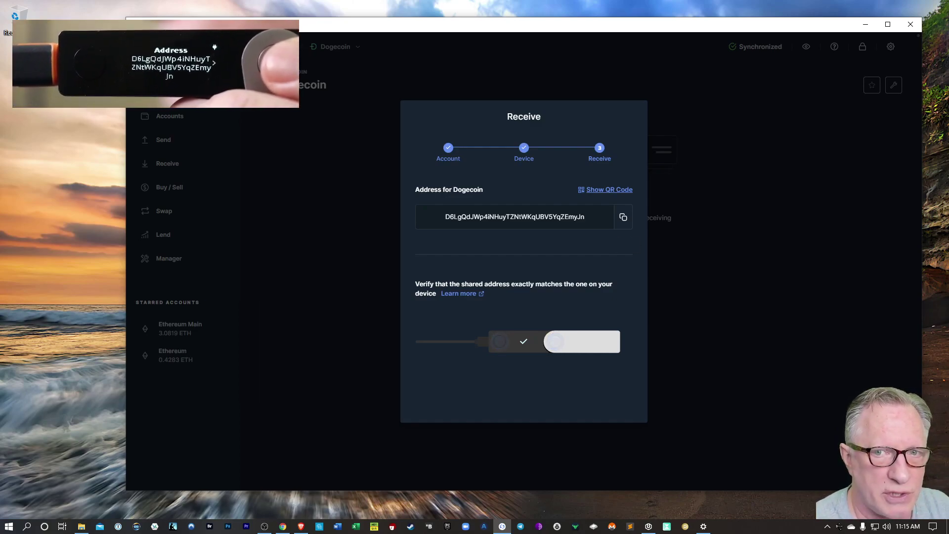
click(622, 218)
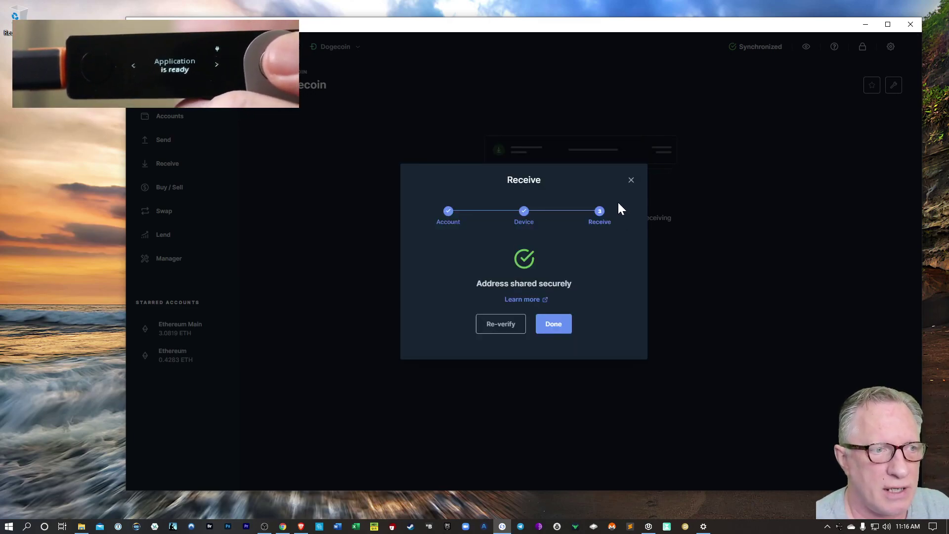
click(557, 326)
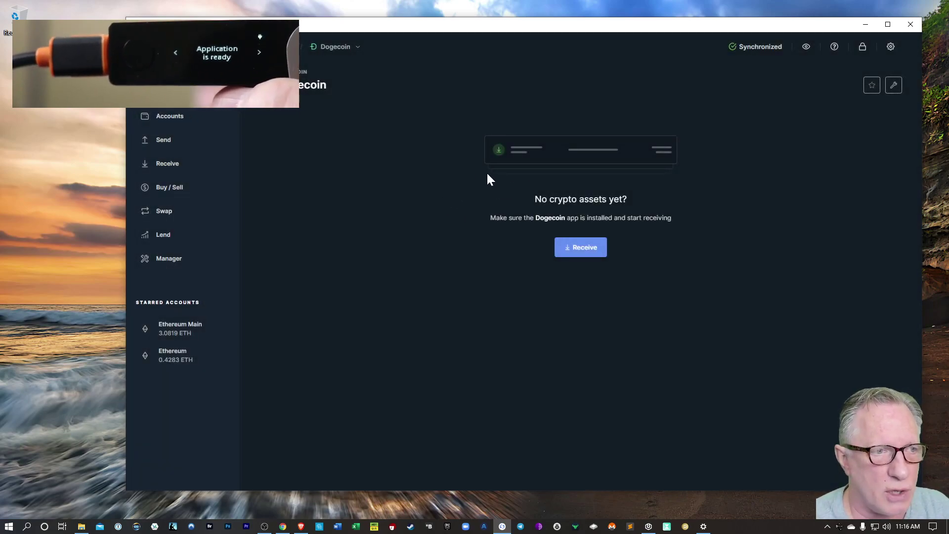
- Switch back to Binance US, open the DOGE withdrawal form, paste the copied recipient address and set the maximum amount
click(300, 527)
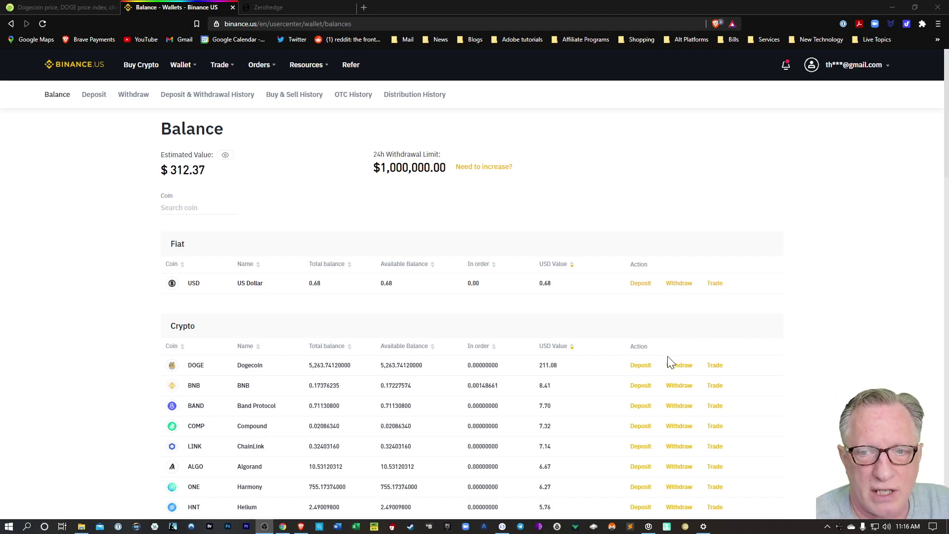
click(674, 370)
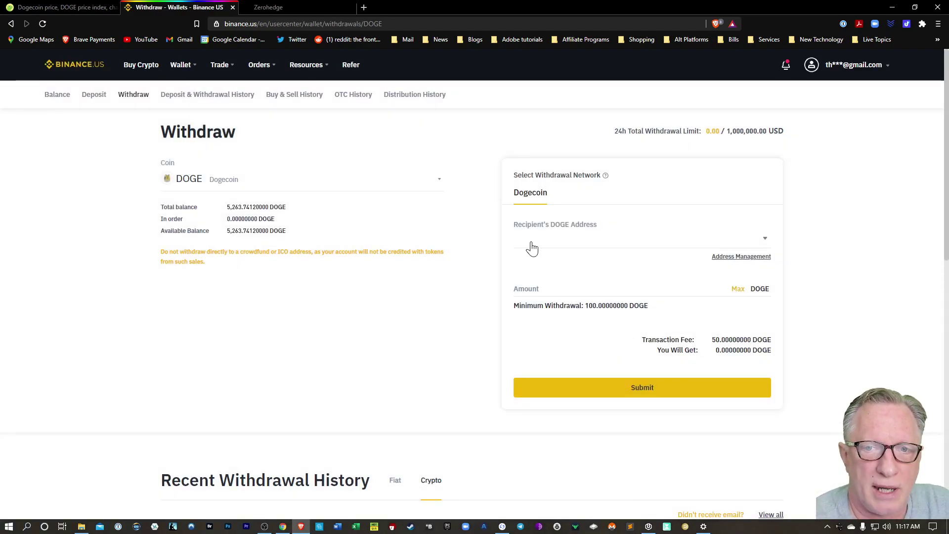
right_click(529, 247)
click(566, 316)
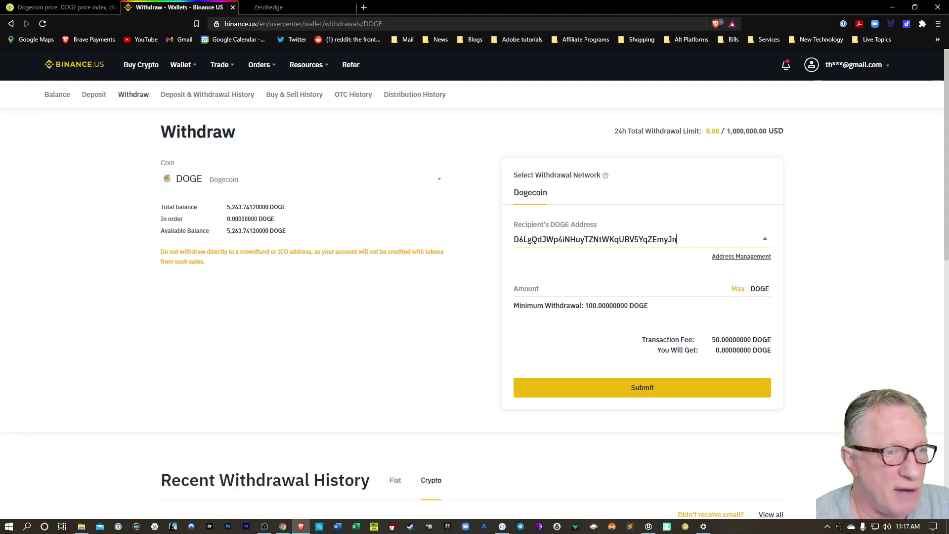
click(738, 292)
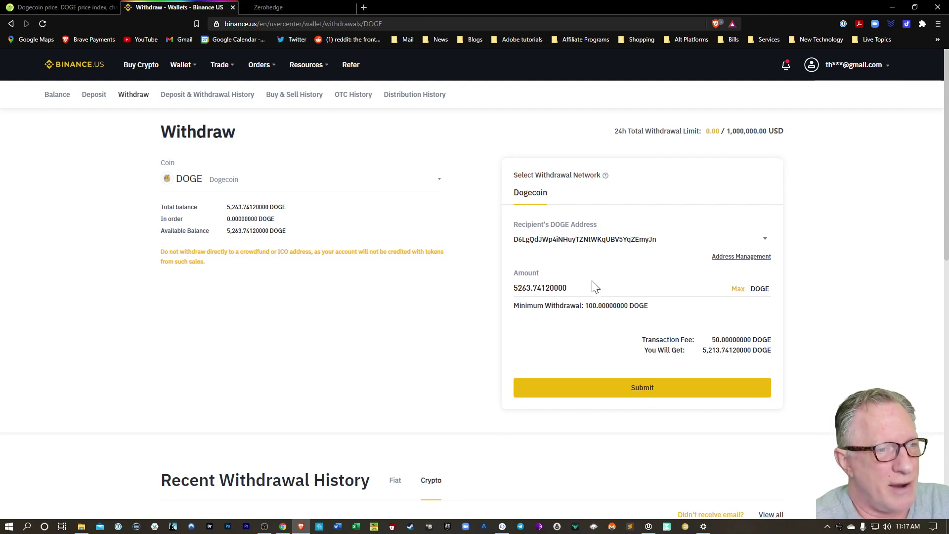
- Submit the DOGE withdrawal request and open Gmail in a new browser tab for the confirmation email
click(647, 389)
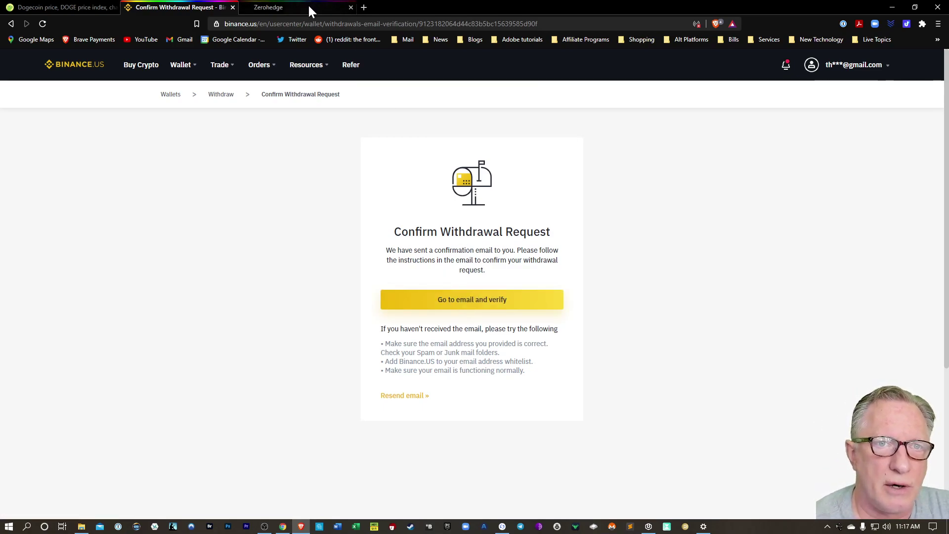
click(364, 8)
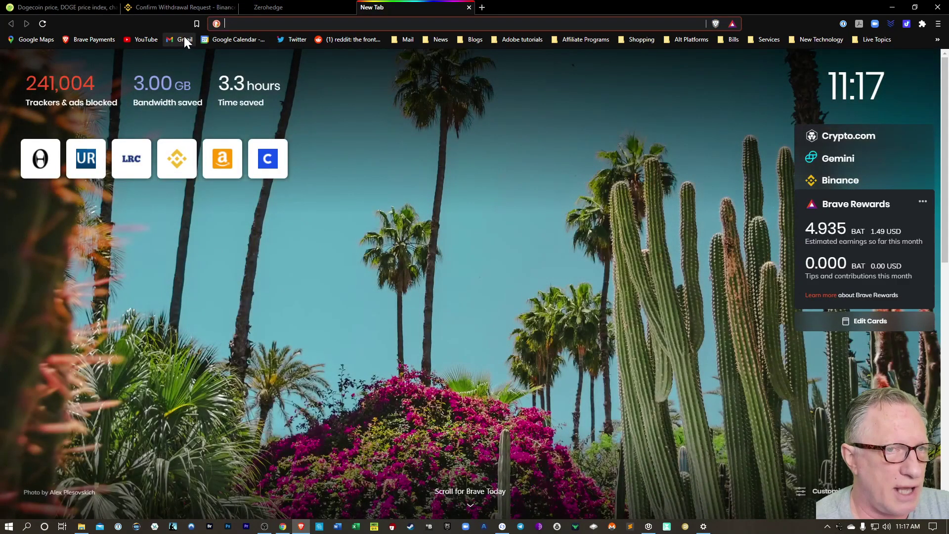
click(184, 39)
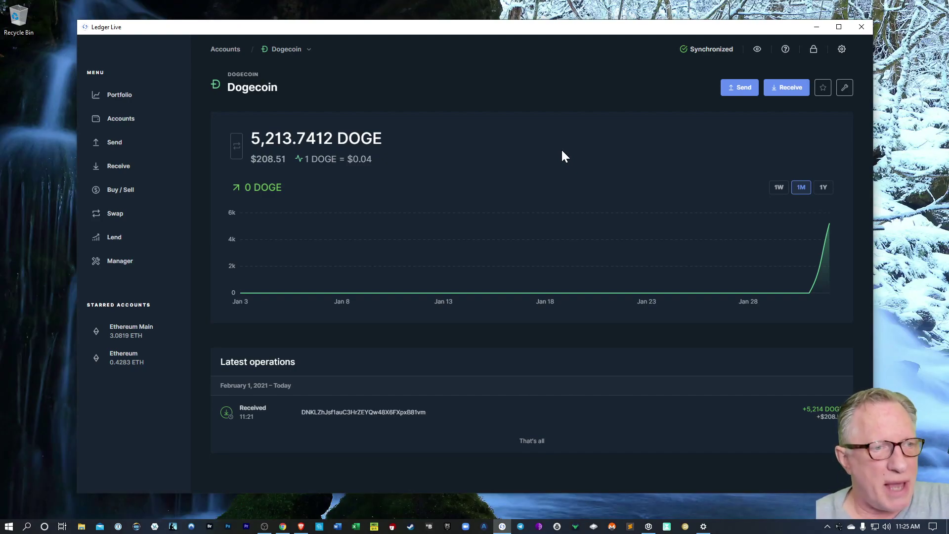
- Switch to Binance US, check the withdrawal history and wallet balances, and compare them with the Dogecoin account in Ledger Live
click(300, 526)
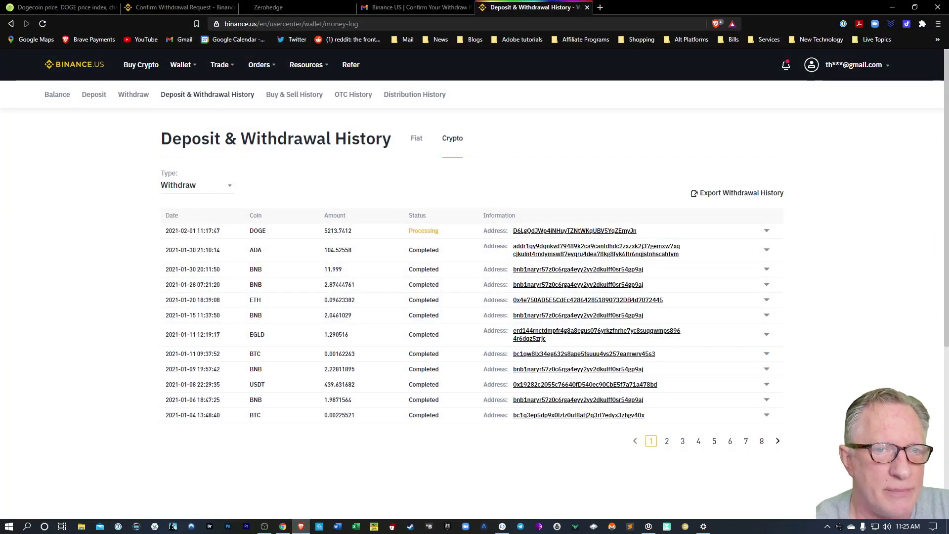
click(68, 96)
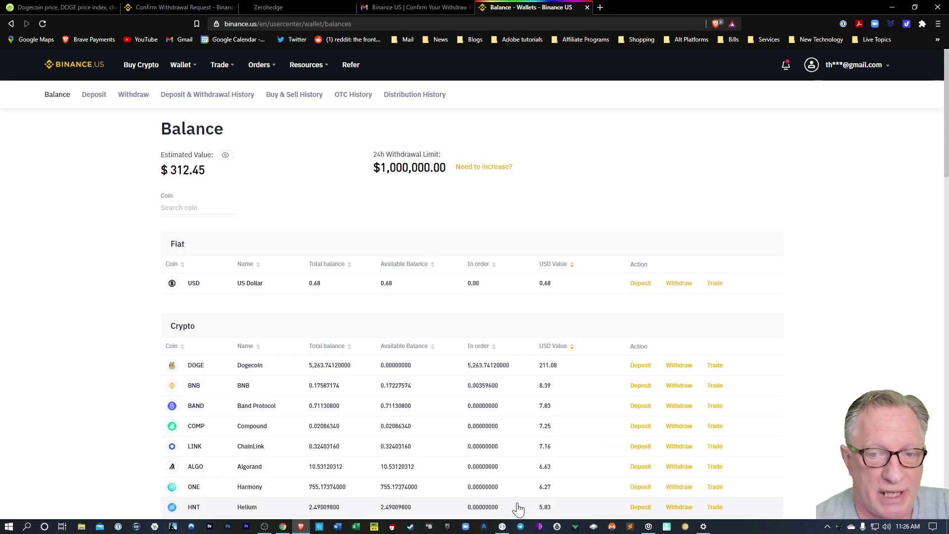
click(502, 525)
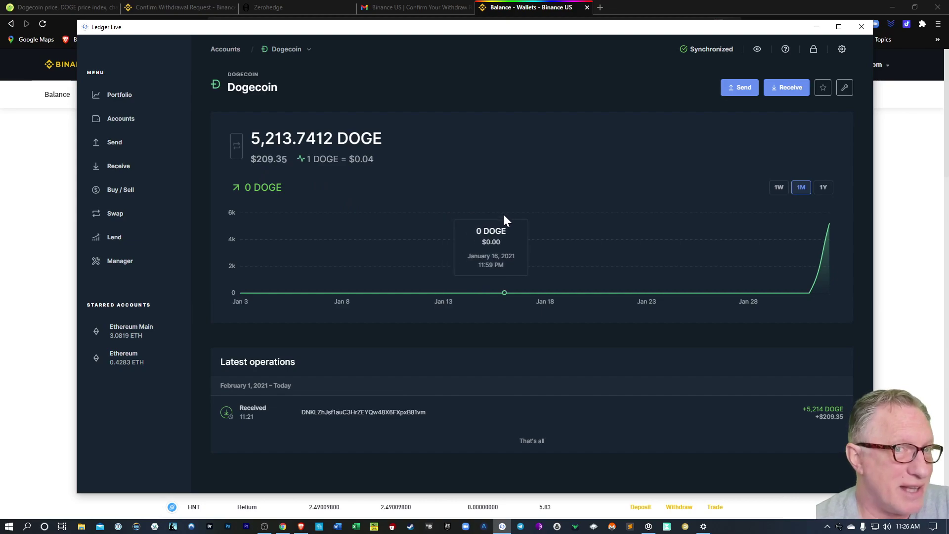
- Switch back to Binance US, search the wallet balances for "doge", open its deposit page and copy the Dogecoin deposit address
click(42, 139)
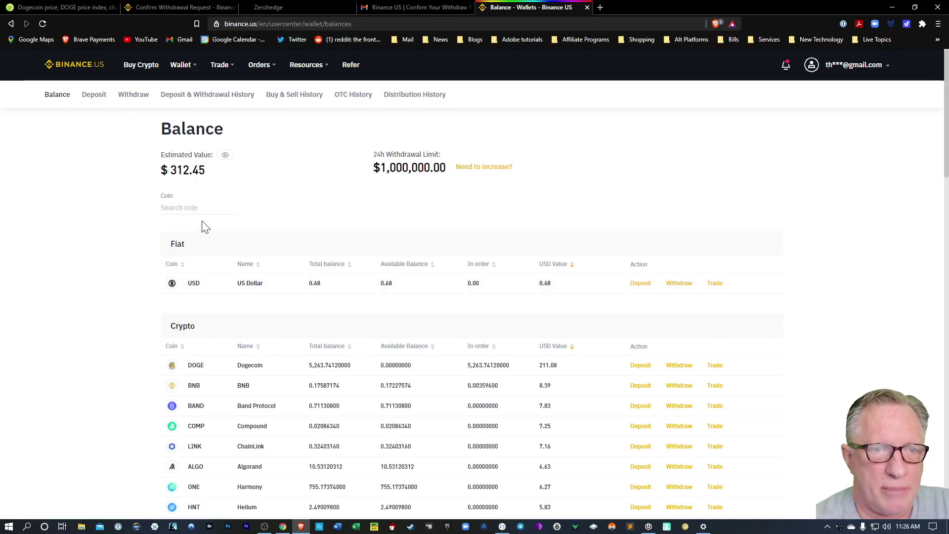
click(178, 207)
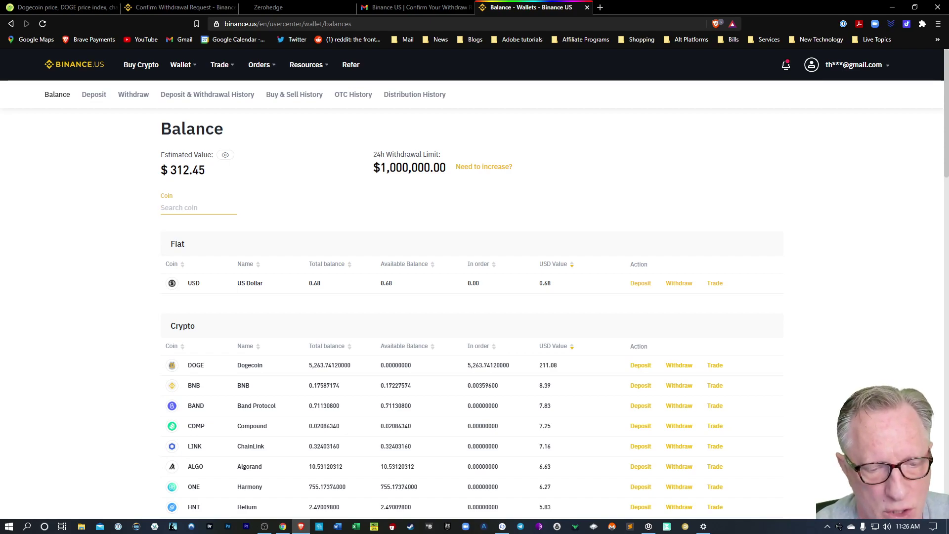
text(doge)
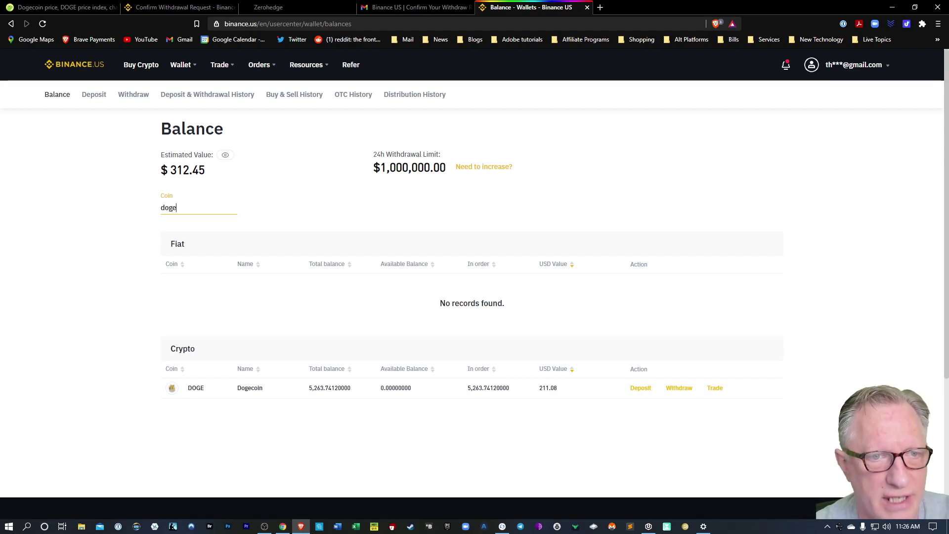
click(640, 389)
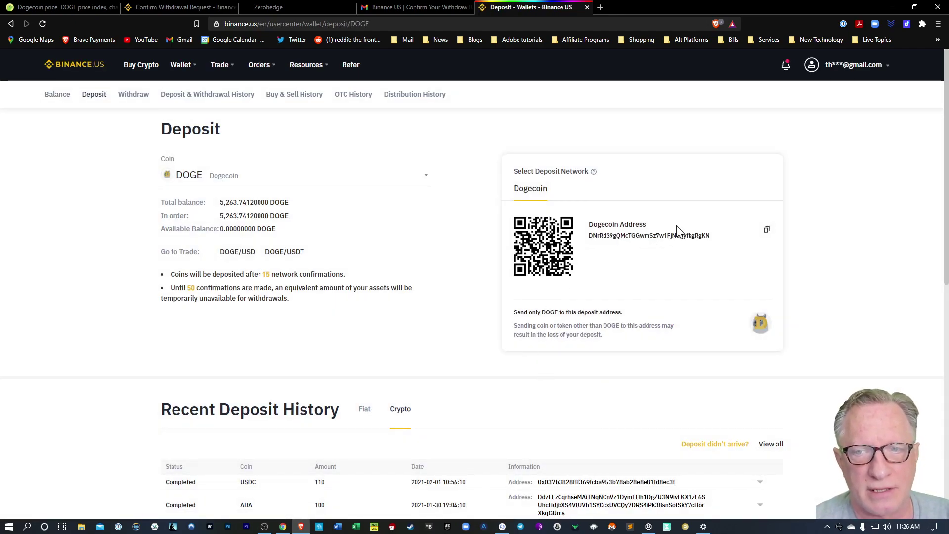
click(766, 230)
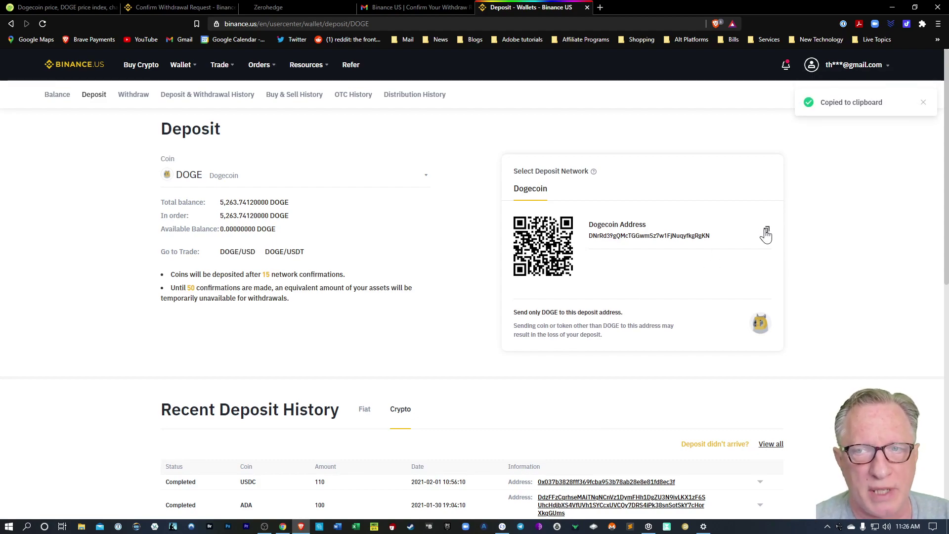
- Switch to Ledger Live, start a send from the Dogecoin account, paste the copied deposit address as recipient and continue to the amount
click(502, 526)
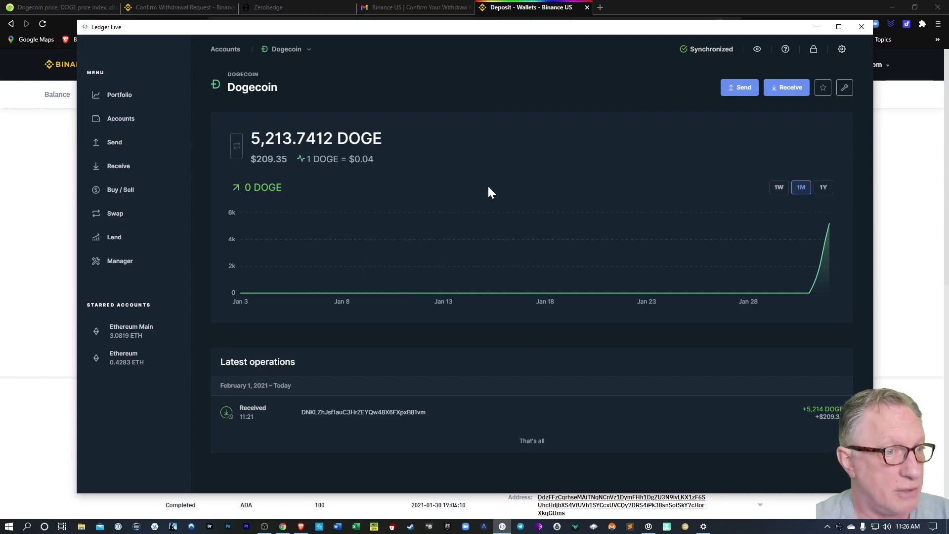
click(733, 87)
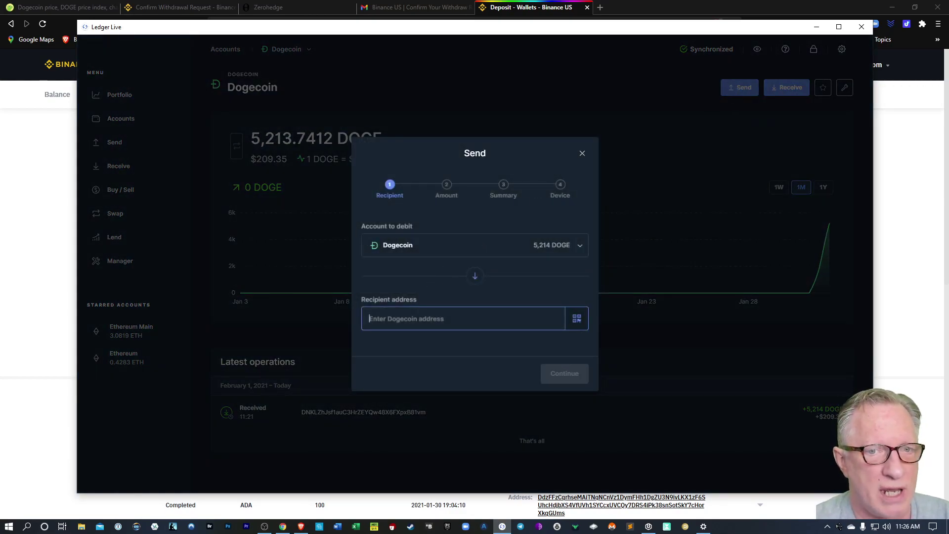
right_click(389, 318)
click(400, 346)
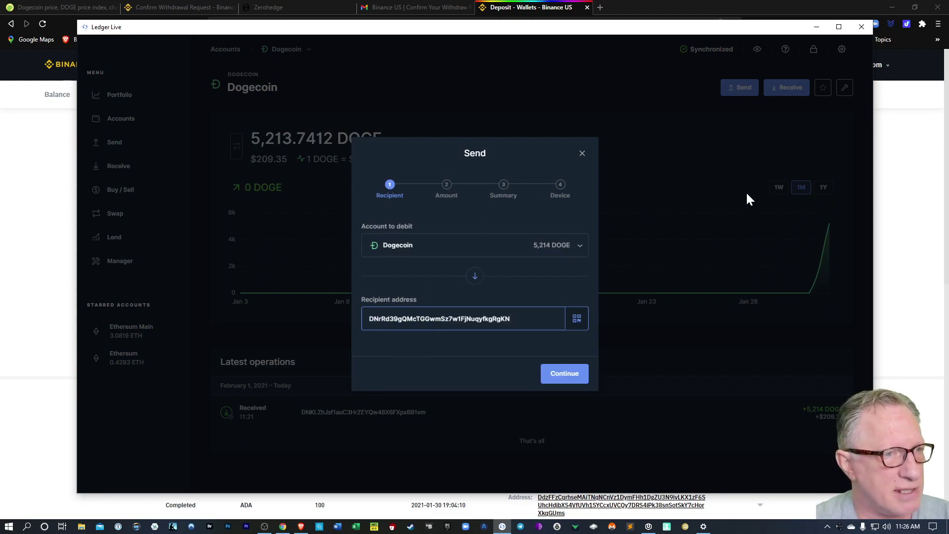
click(566, 375)
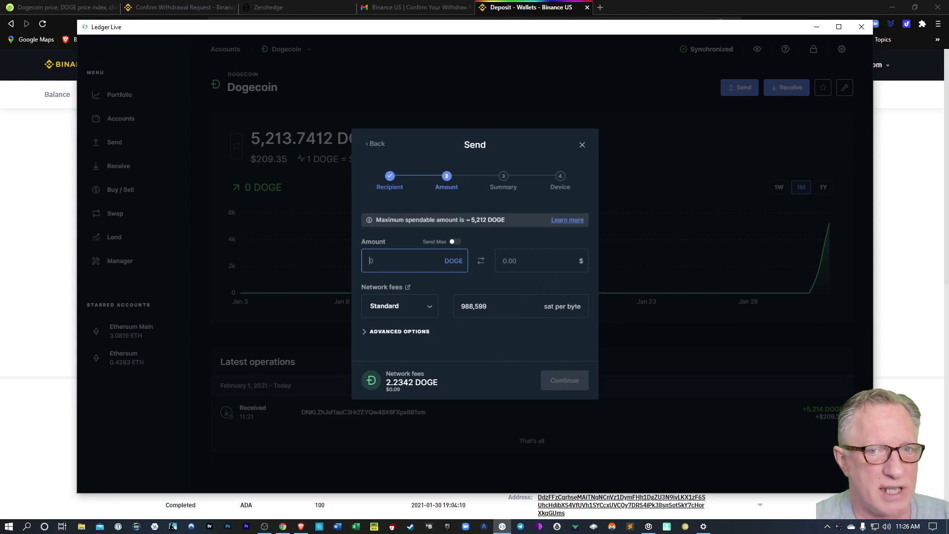
- Try to send the maximum DOGE amount with Standard network fees, reject the transaction on the device and close the Send dialog
click(453, 241)
click(560, 384)
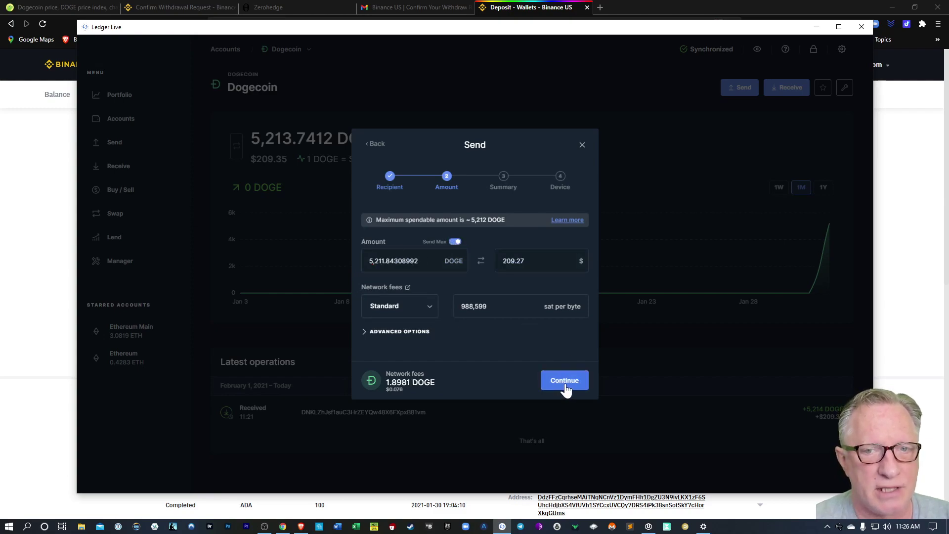
click(564, 392)
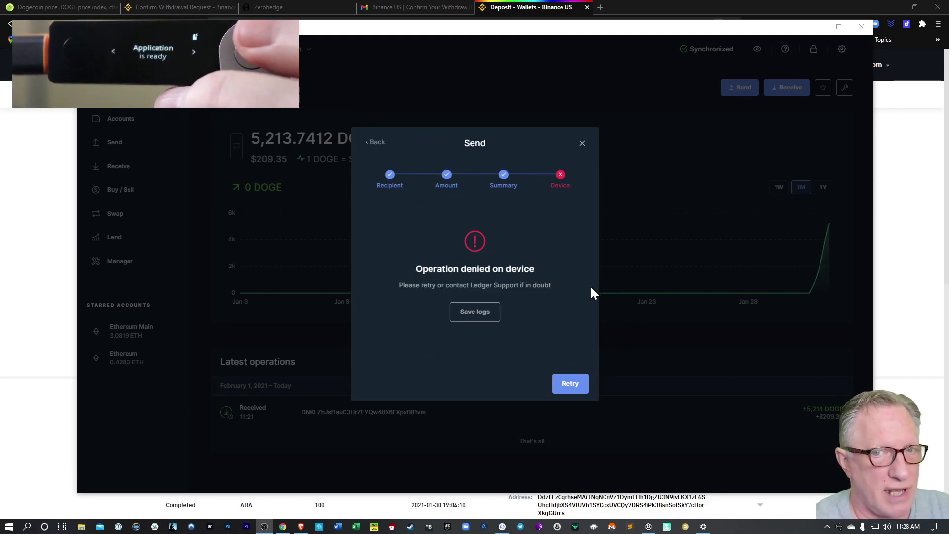
click(582, 144)
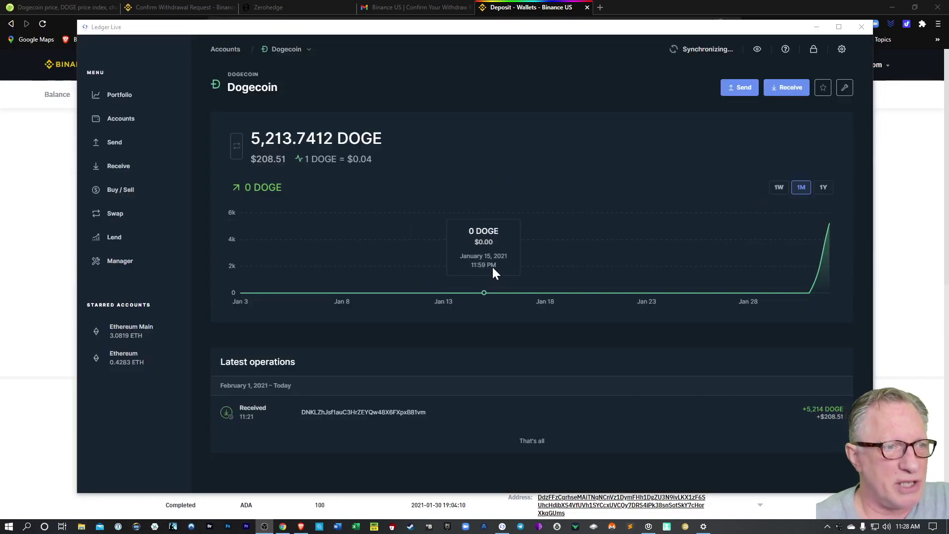